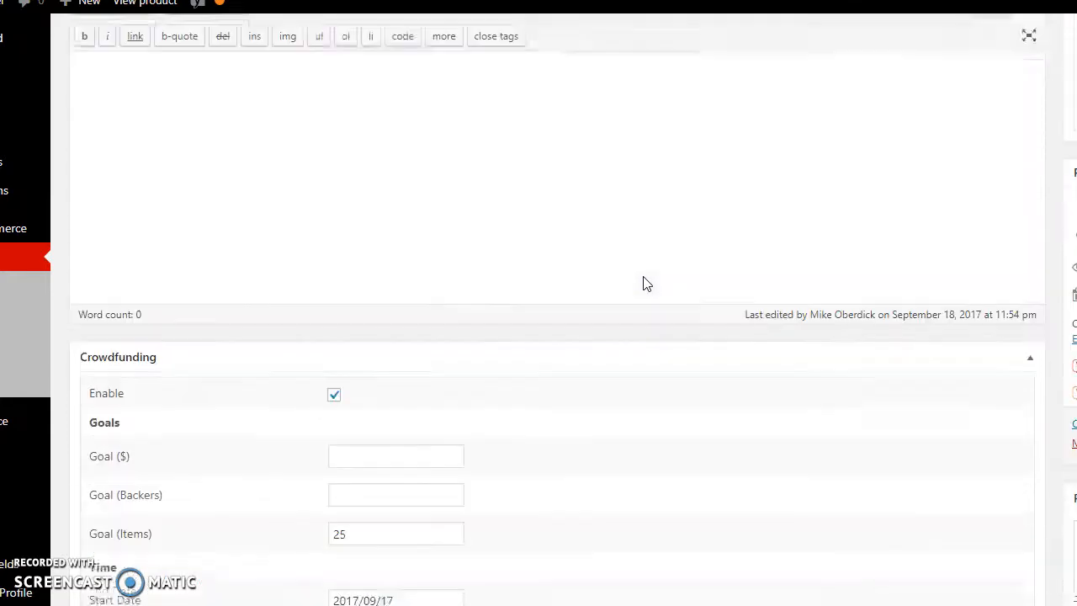
pyautogui.scroll(-2, 454, 269)
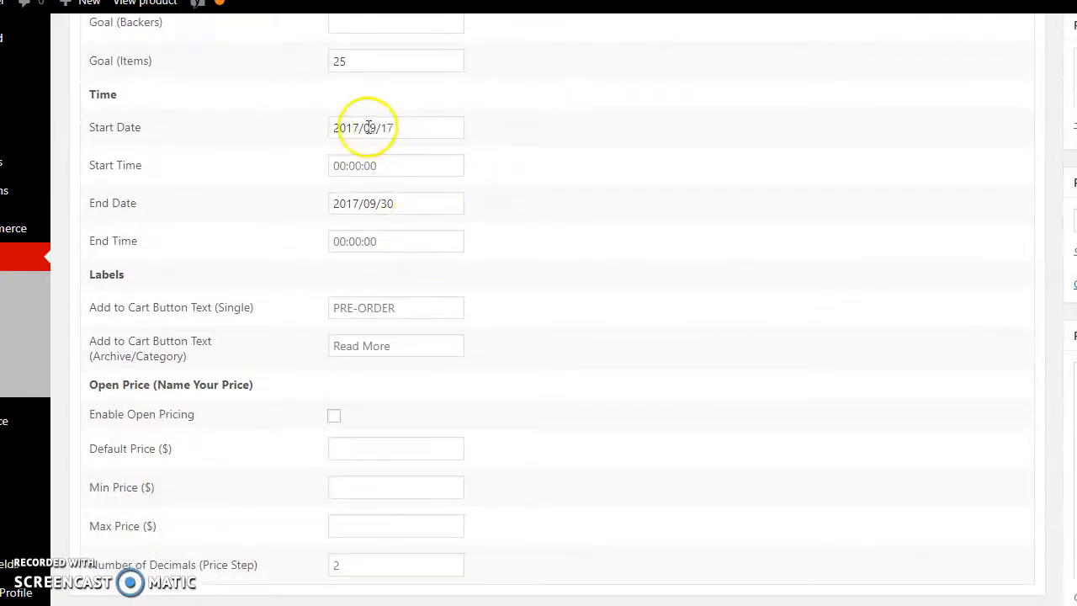
# Set the crowdfunding start date to 2017/09/21.
pyautogui.moveTo(384, 127); pyautogui.dragTo(404, 127)
pyautogui.write('21')
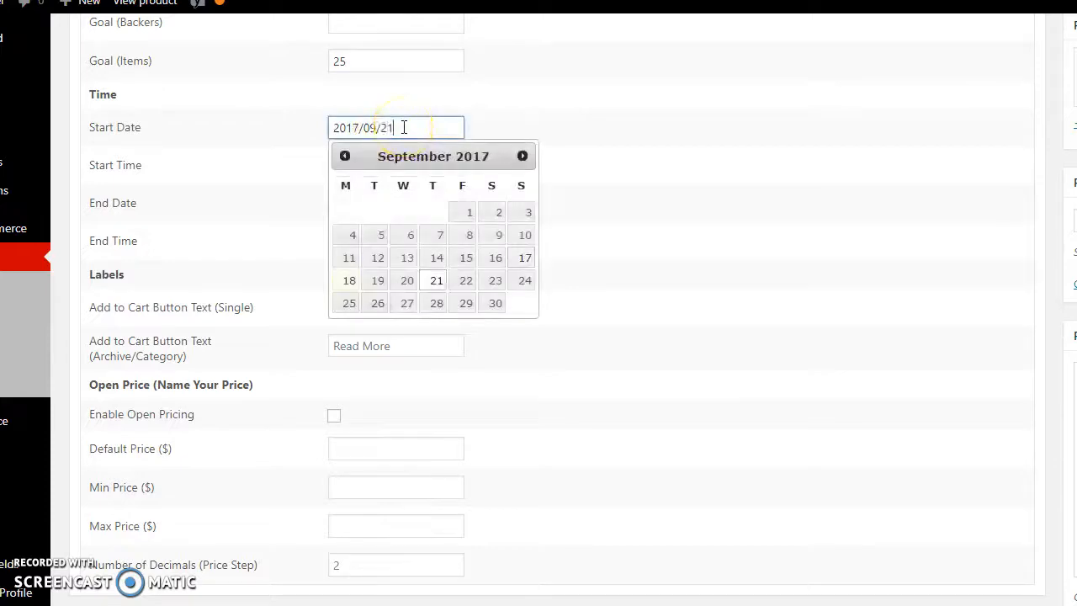
pyautogui.click(614, 281)
# In the product's inventory settings, set the stock quantity to 5 and turn off stock management at product level.
pyautogui.scroll(-3, 613, 281)
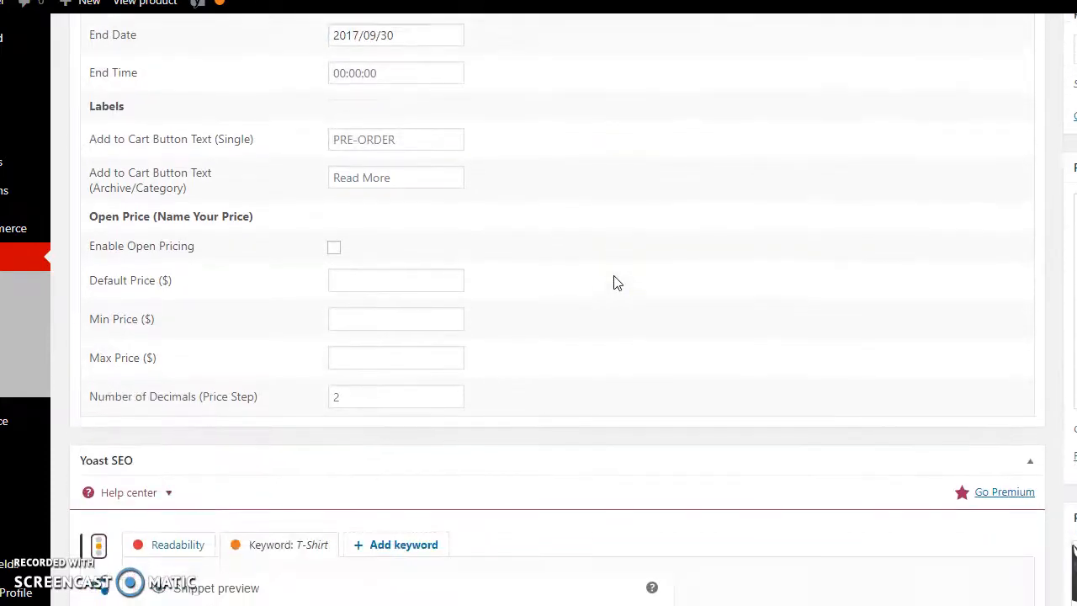
pyautogui.middleClick(551, 299)
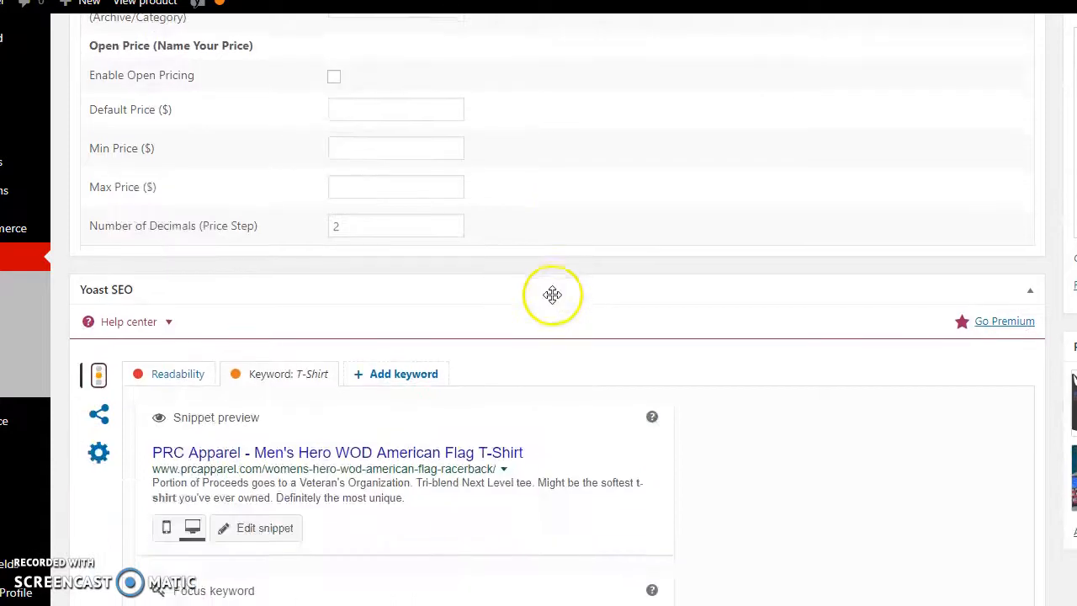
pyautogui.middleClick(552, 295)
pyautogui.scroll(7, 553, 295)
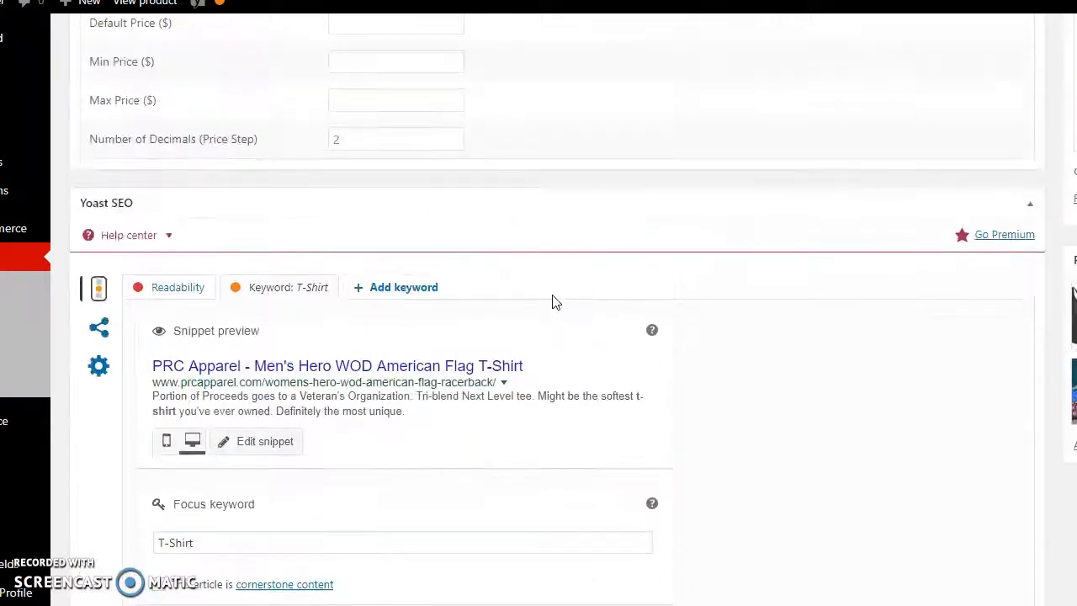
pyautogui.scroll(-11, 553, 295)
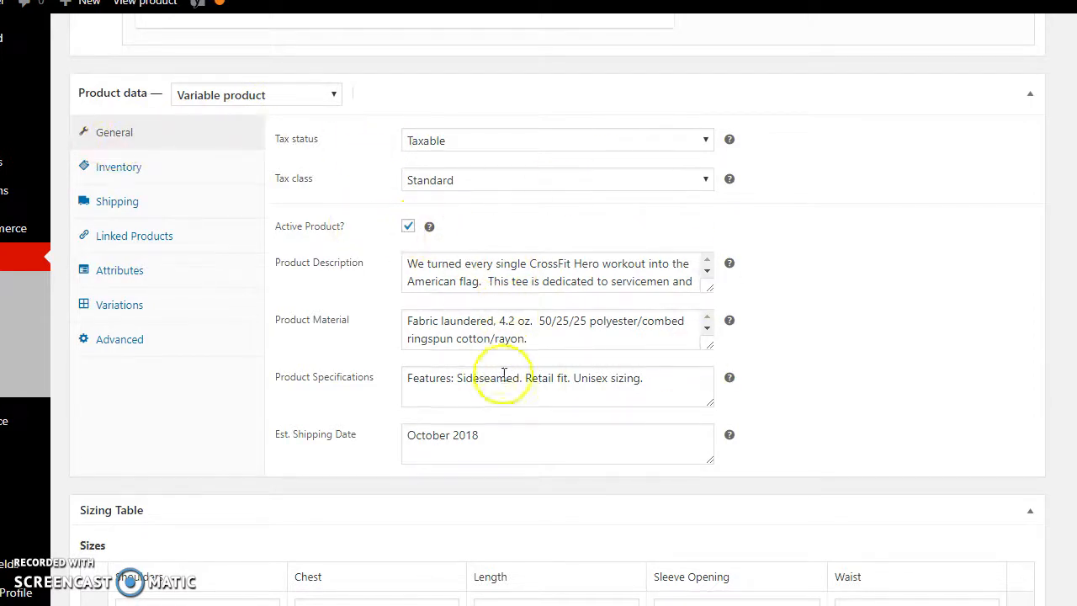
pyautogui.click(117, 171)
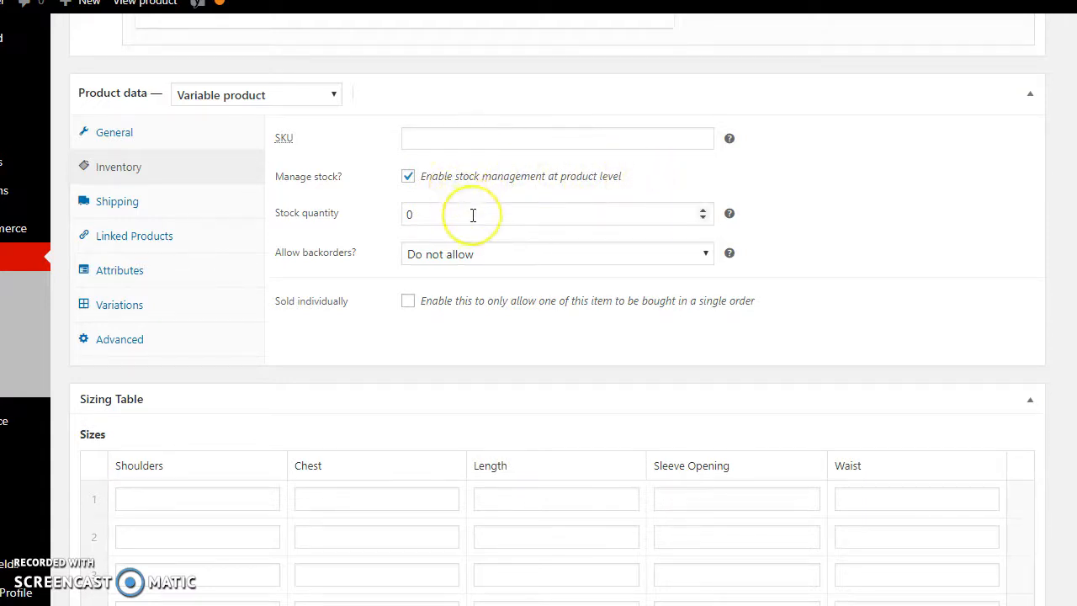
pyautogui.moveTo(729, 217)
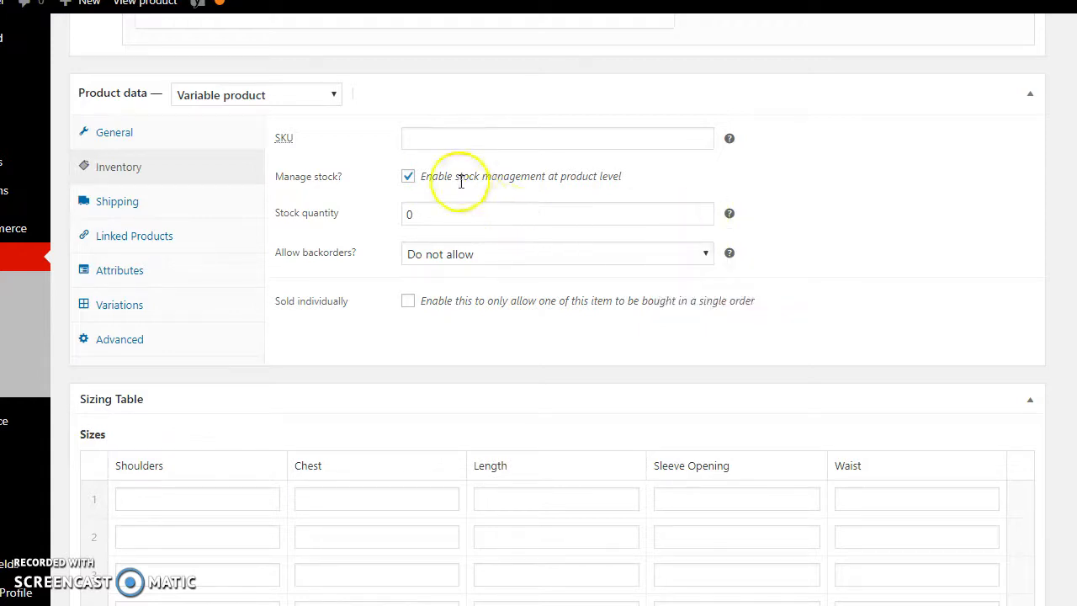
pyautogui.doubleClick(702, 211)
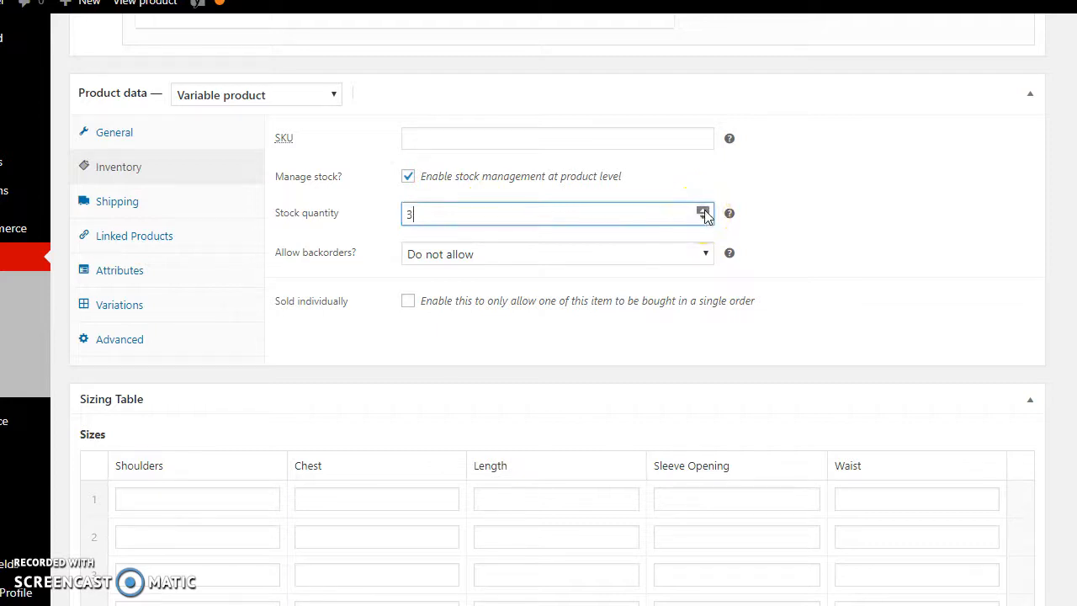
pyautogui.click(799, 207)
pyautogui.click(681, 247)
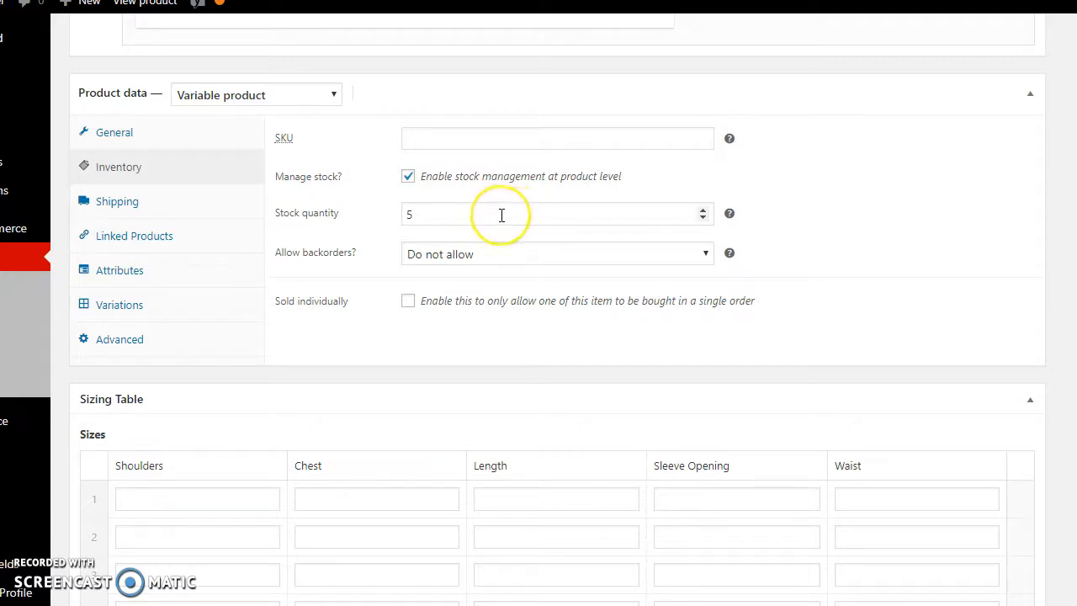
pyautogui.click(408, 178)
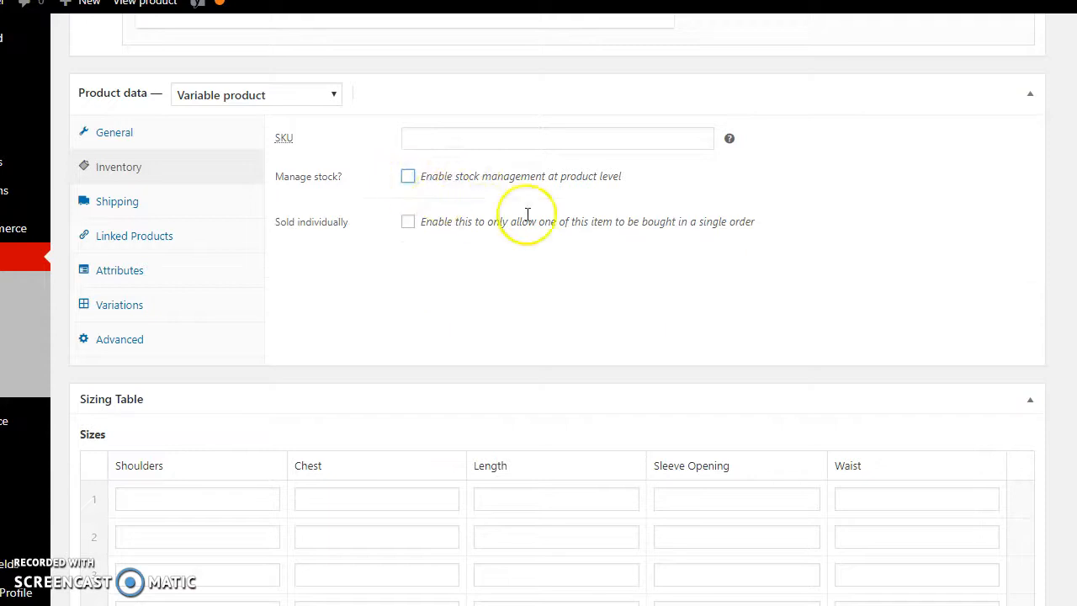
# Compare the price and stock settings of the X-Large, X-Small and Large variations.
pyautogui.click(131, 308)
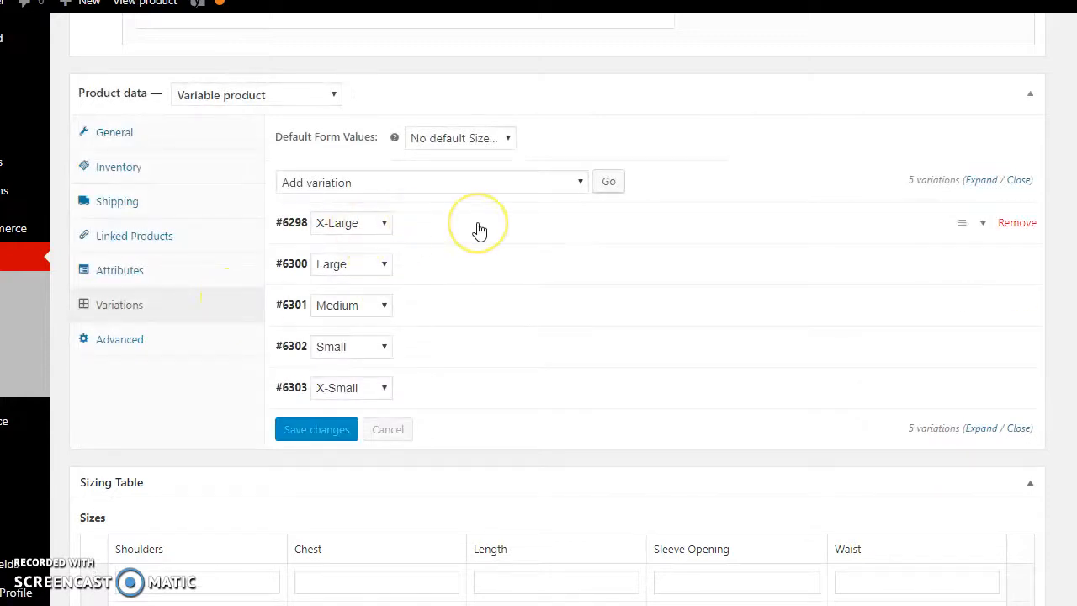
pyautogui.click(480, 228)
pyautogui.scroll(-1, 574, 307)
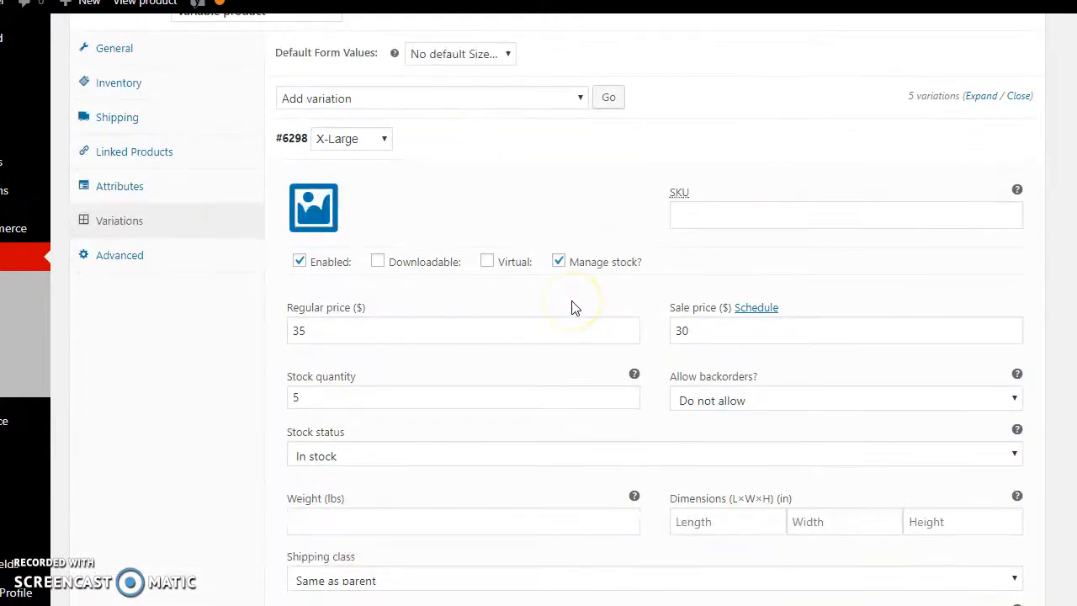
pyautogui.click(468, 153)
pyautogui.scroll(-1, 477, 172)
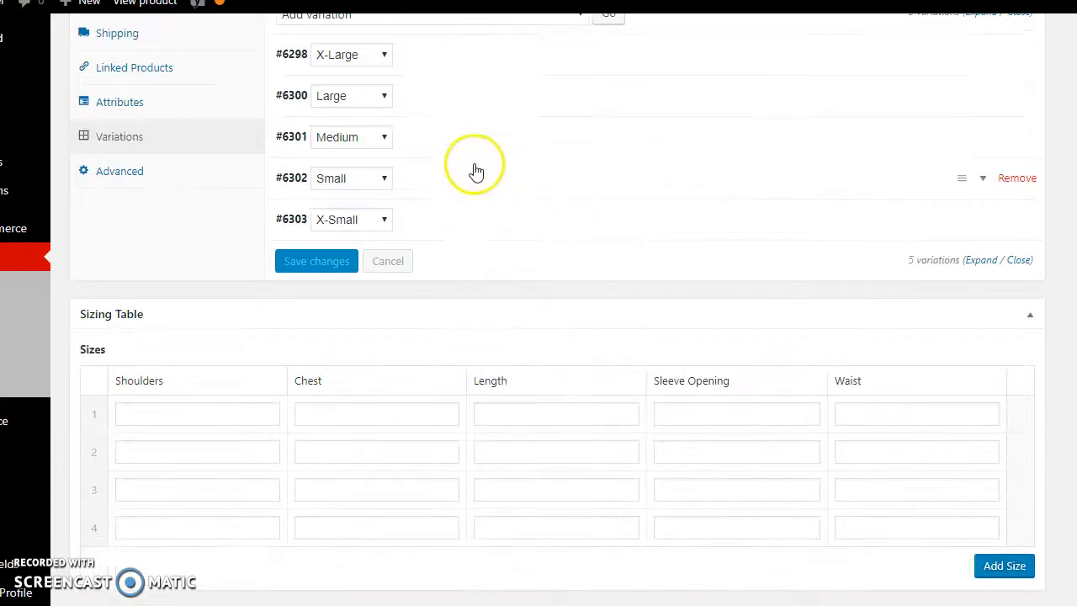
pyautogui.click(471, 222)
pyautogui.scroll(-1, 647, 311)
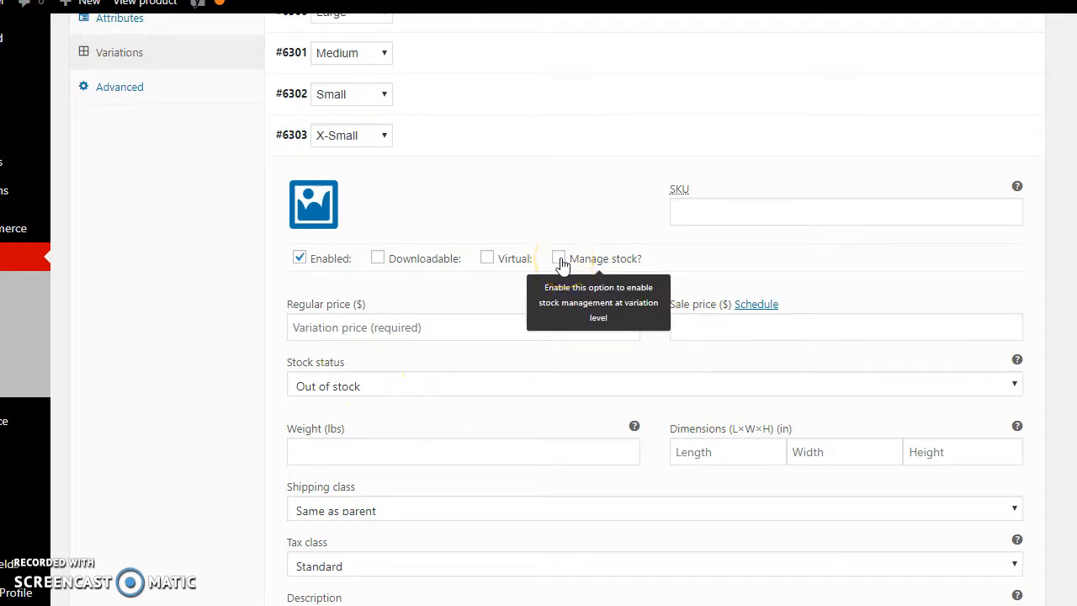
pyautogui.scroll(2, 457, 185)
pyautogui.click(454, 185)
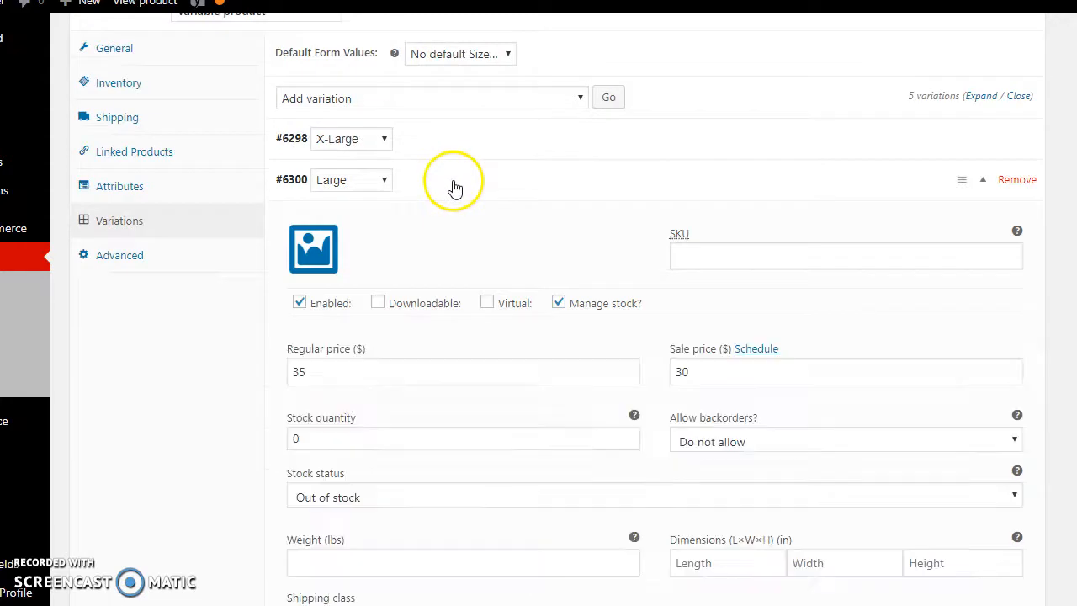
pyautogui.click(450, 179)
pyautogui.scroll(-1, 538, 308)
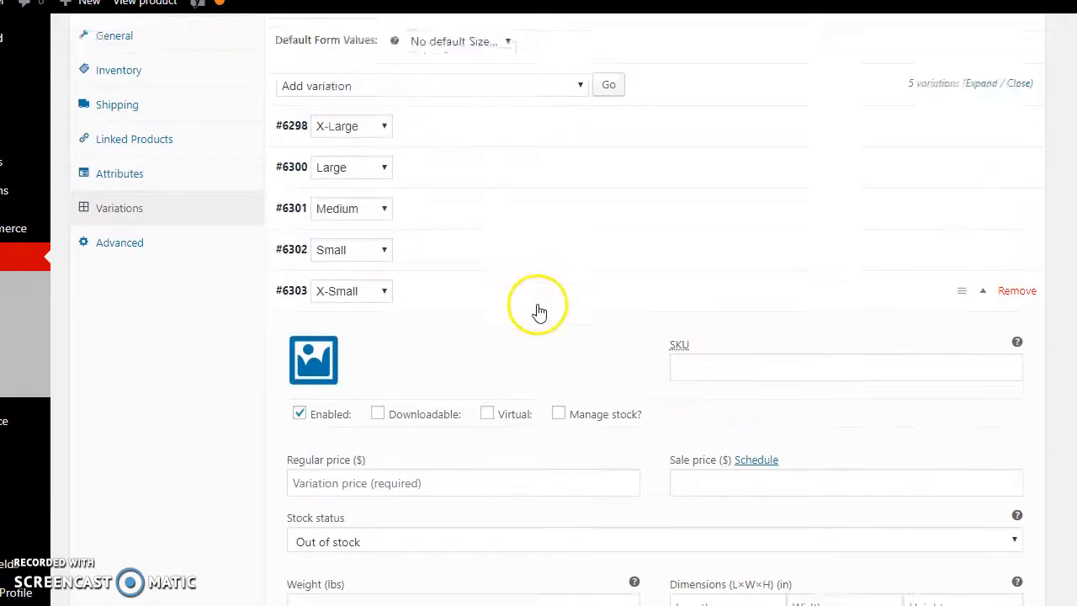
pyautogui.scroll(-1, 589, 384)
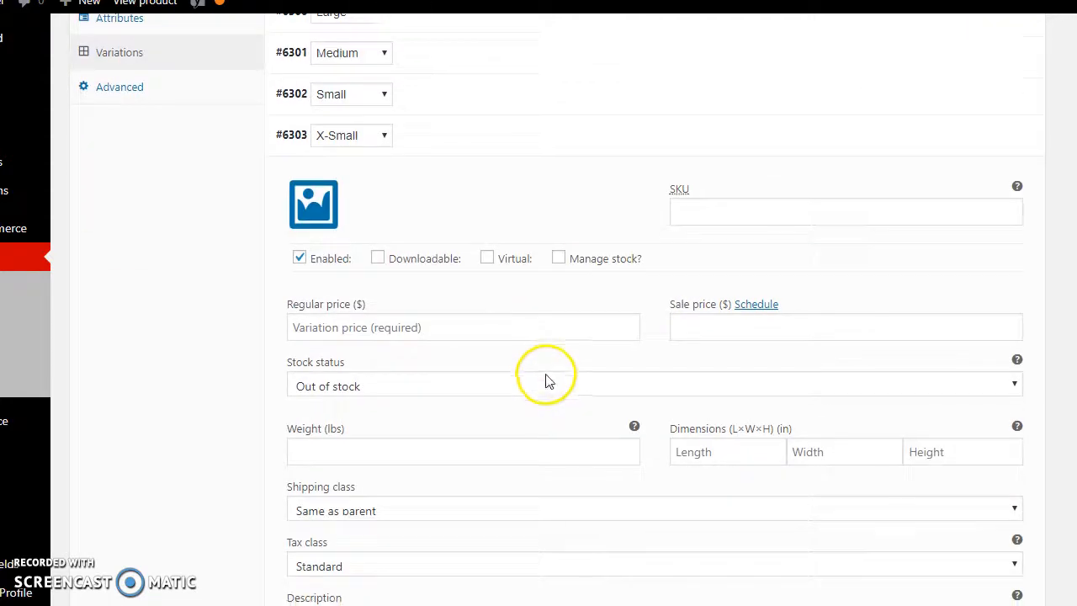
# Enable stock management for the X-Small variation and mark it as in stock with a quantity of 5.
pyautogui.click(559, 258)
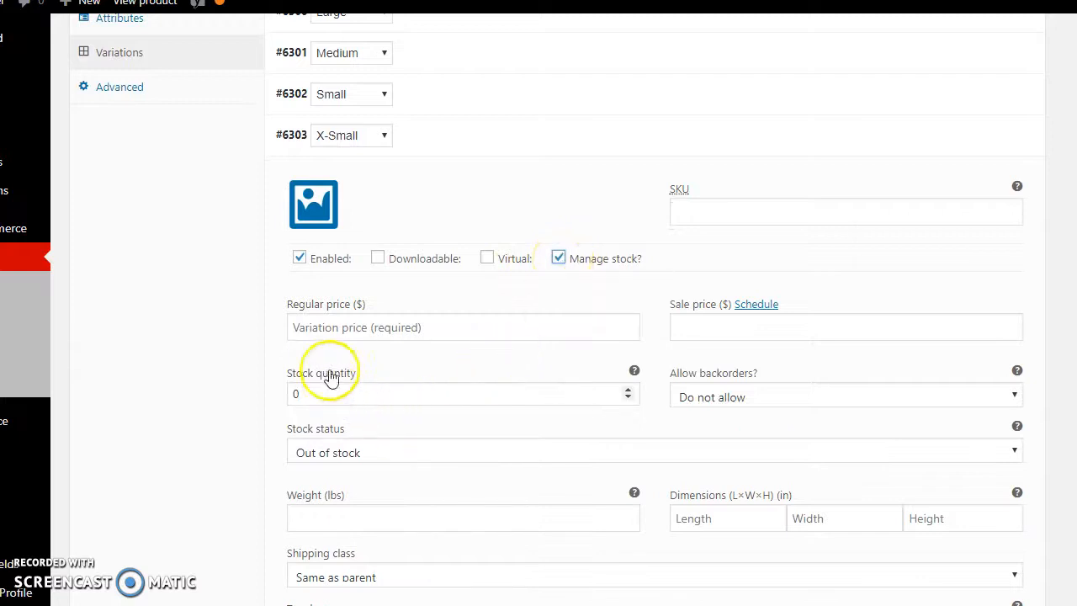
pyautogui.click(420, 452)
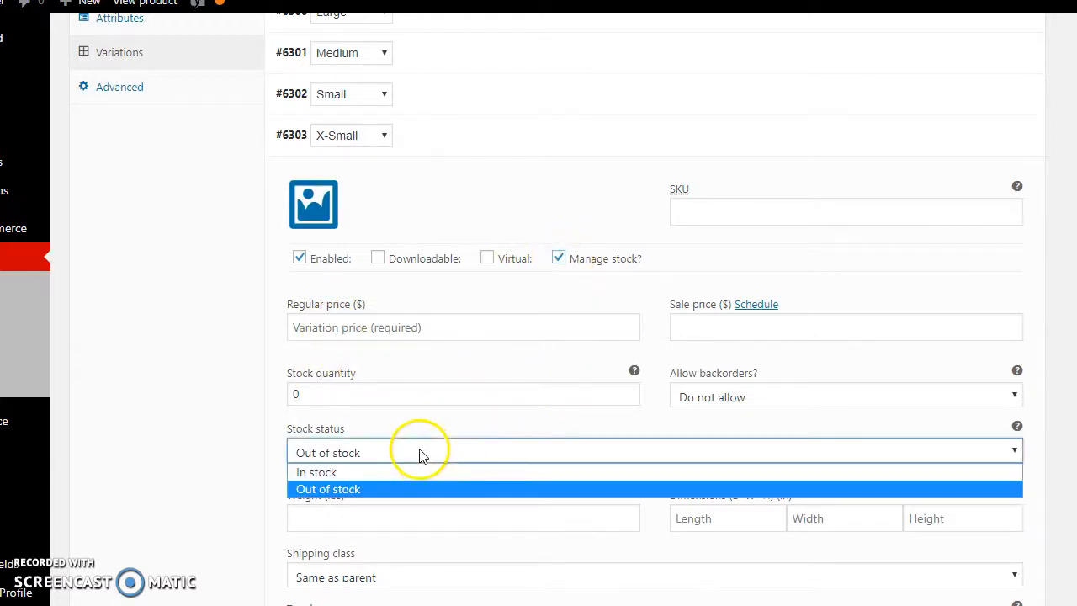
pyautogui.click(415, 473)
pyautogui.click(627, 389)
pyautogui.click(628, 390)
pyautogui.click(627, 390)
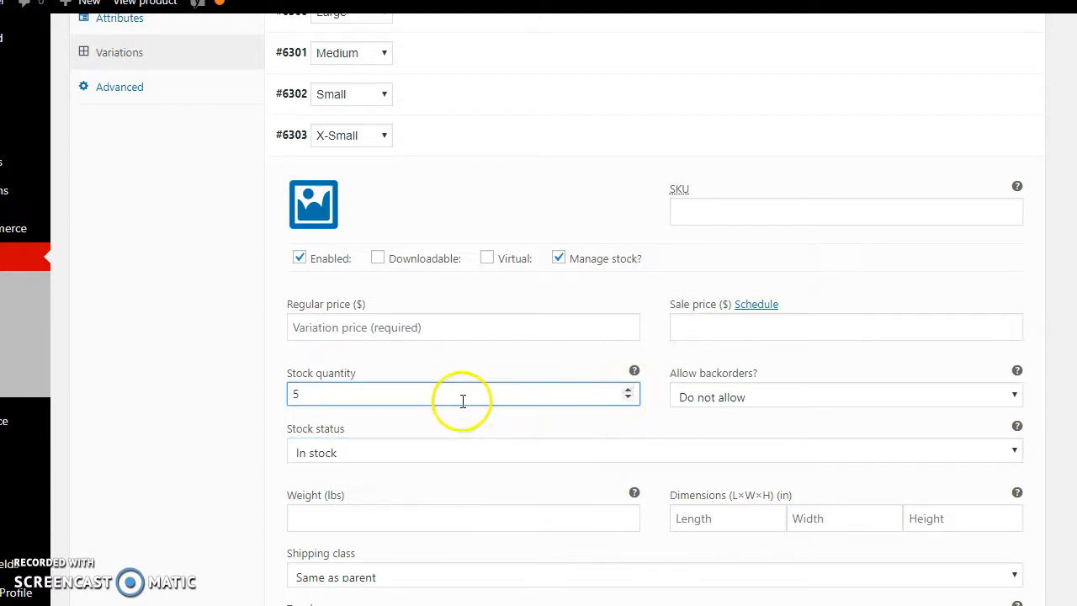
pyautogui.click(478, 148)
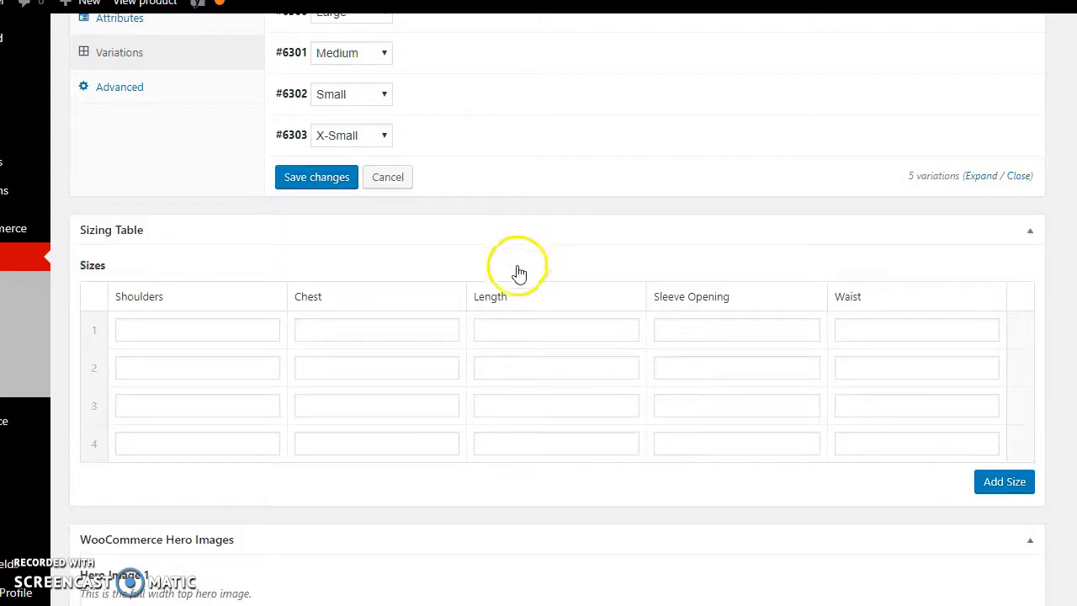
# Mark the Small variation as in stock with a quantity of 5, and save the variation changes.
pyautogui.click(452, 104)
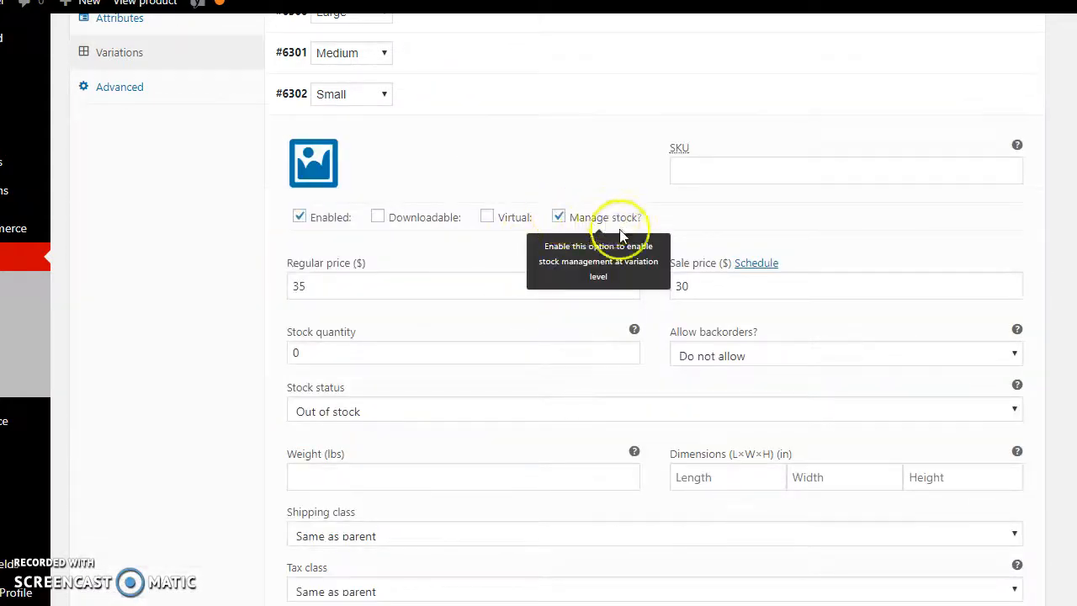
pyautogui.click(491, 412)
pyautogui.click(413, 427)
pyautogui.click(620, 352)
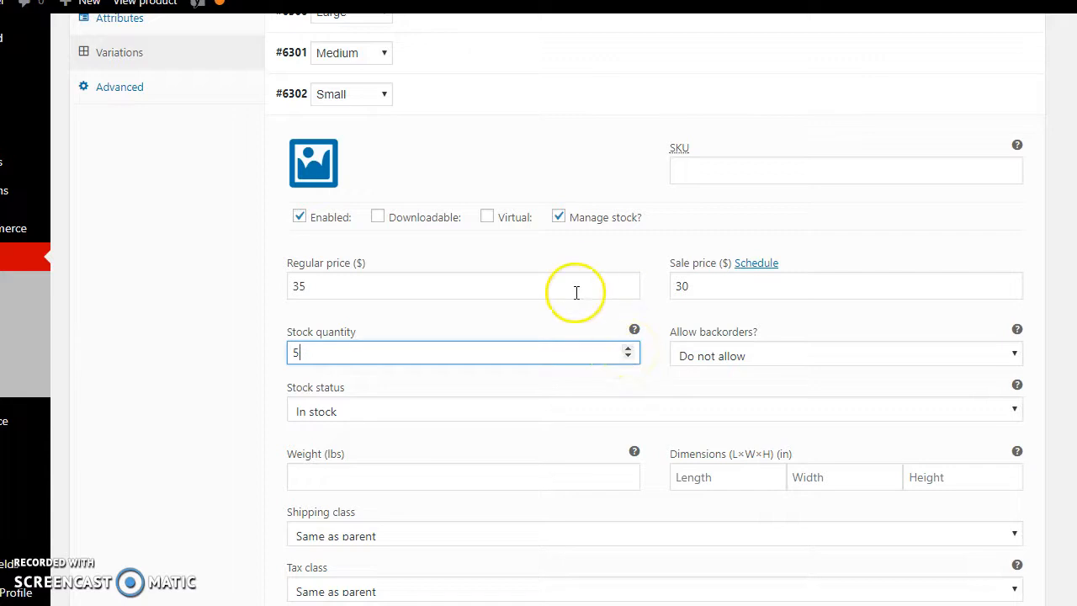
pyautogui.scroll(-3, 421, 490)
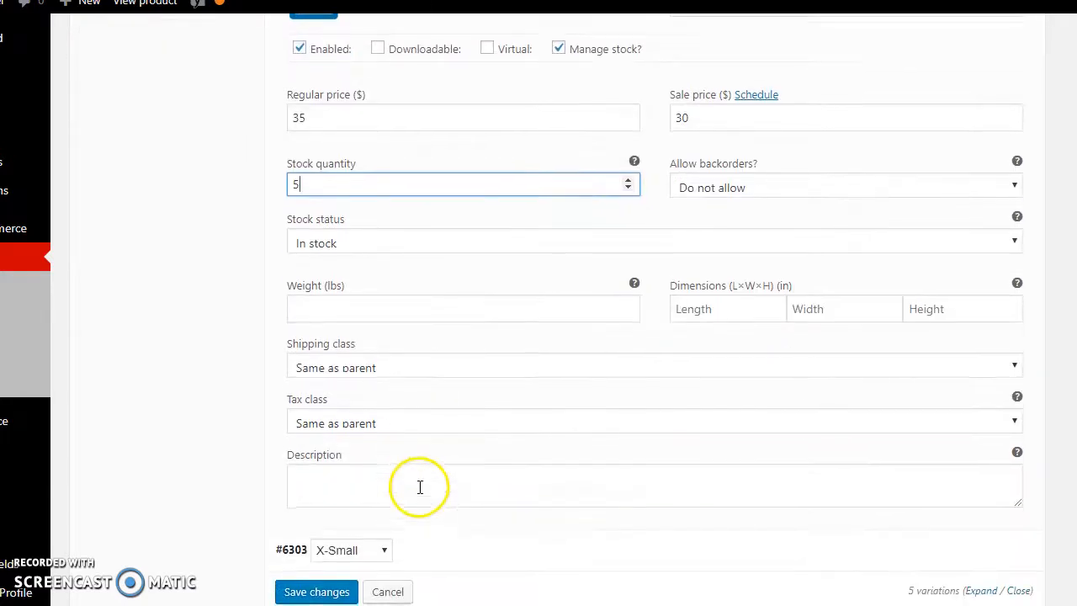
pyautogui.click(344, 509)
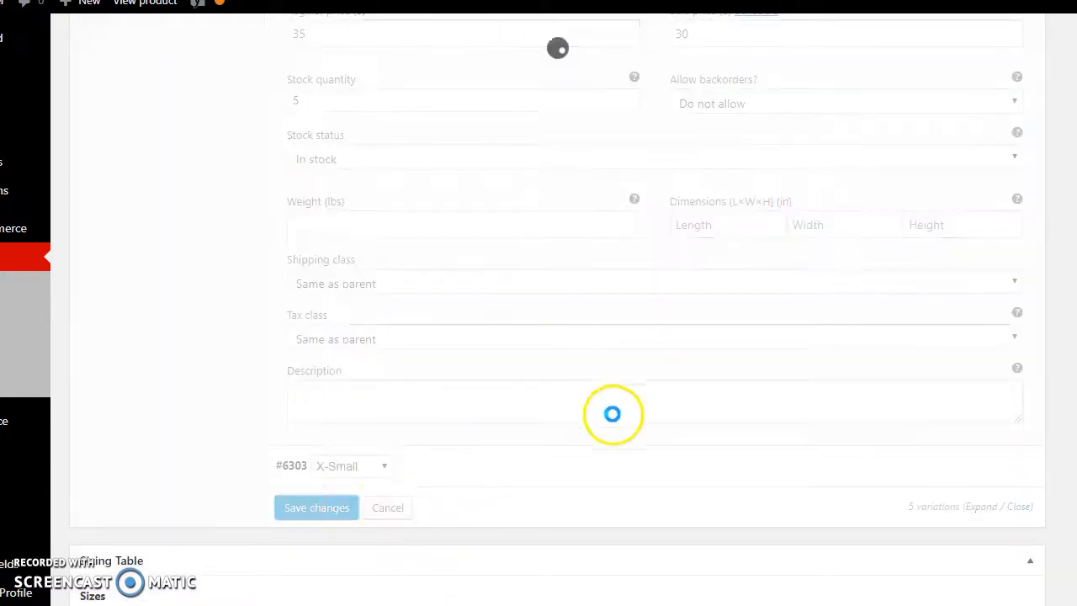
# Switch to the storefront page of the Women's Hero WOD American Flag Racerback and reload it, allowing the form resubmission.
pyautogui.scroll(20, 555, 310)
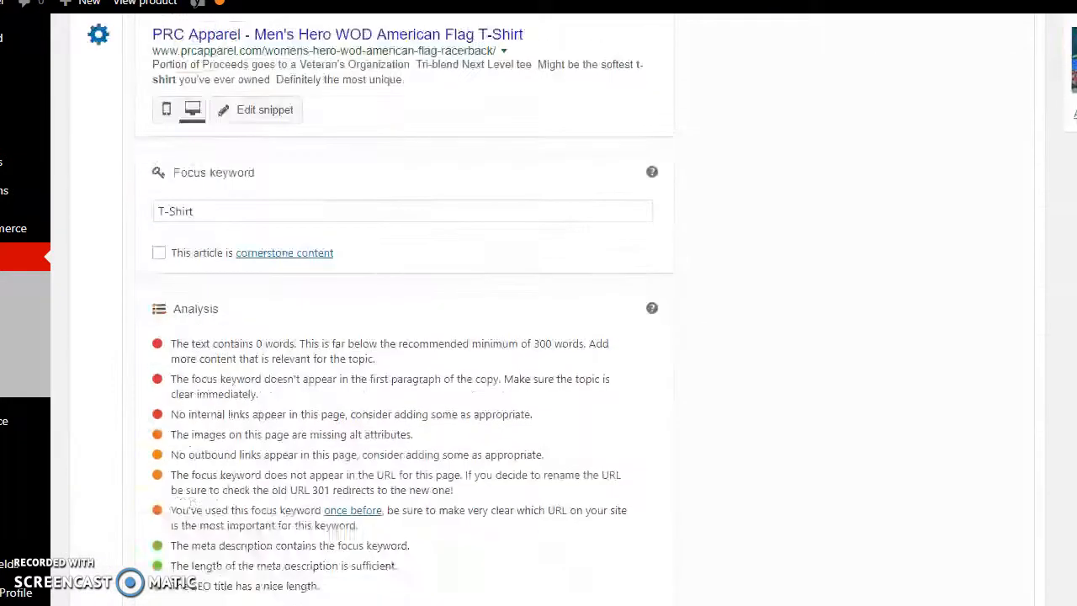
pyautogui.scroll(4, 949, 36)
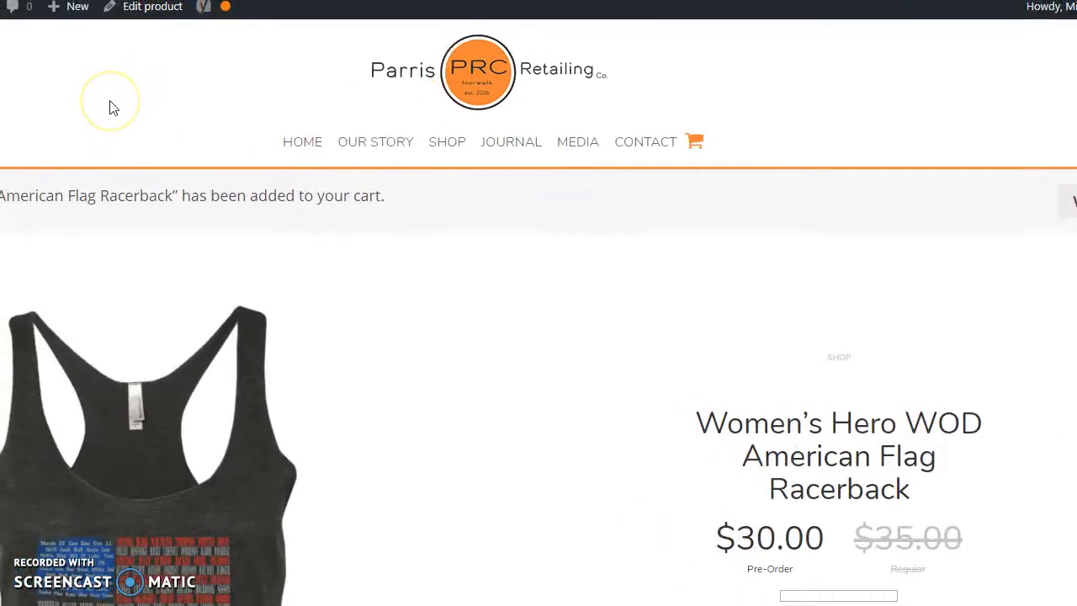
pyautogui.press('F5')
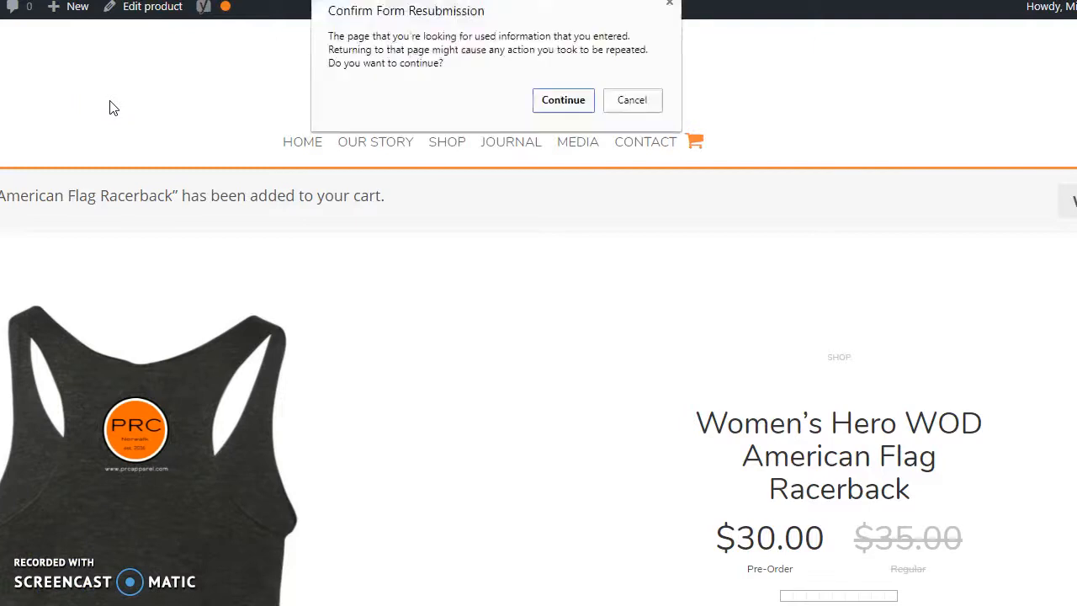
pyautogui.click(567, 100)
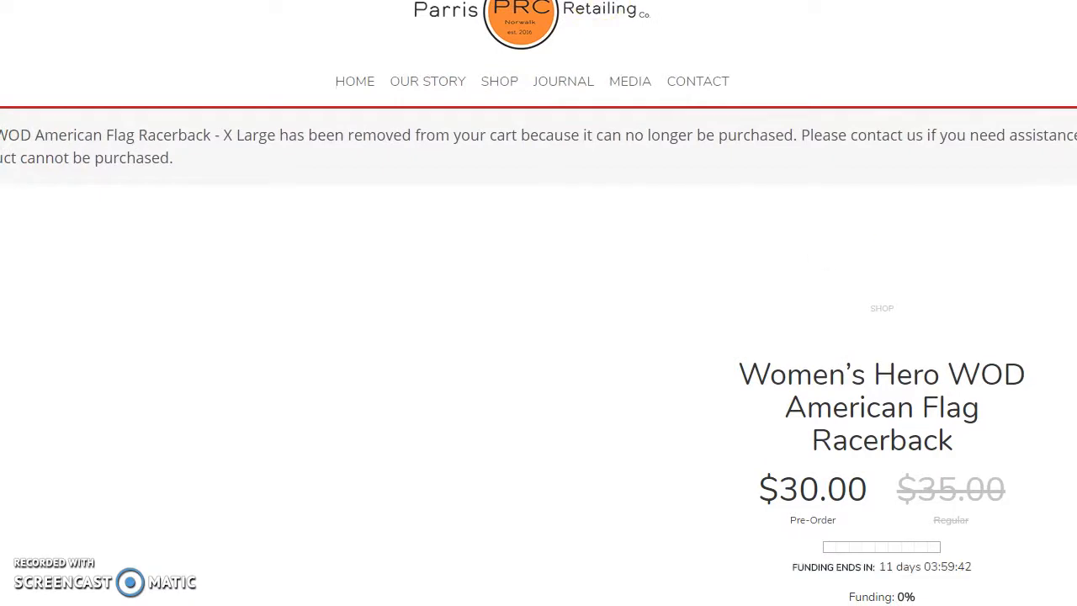
# Select the X-Small size on the storefront product page to check its availability.
pyautogui.scroll(-1, 538, 336)
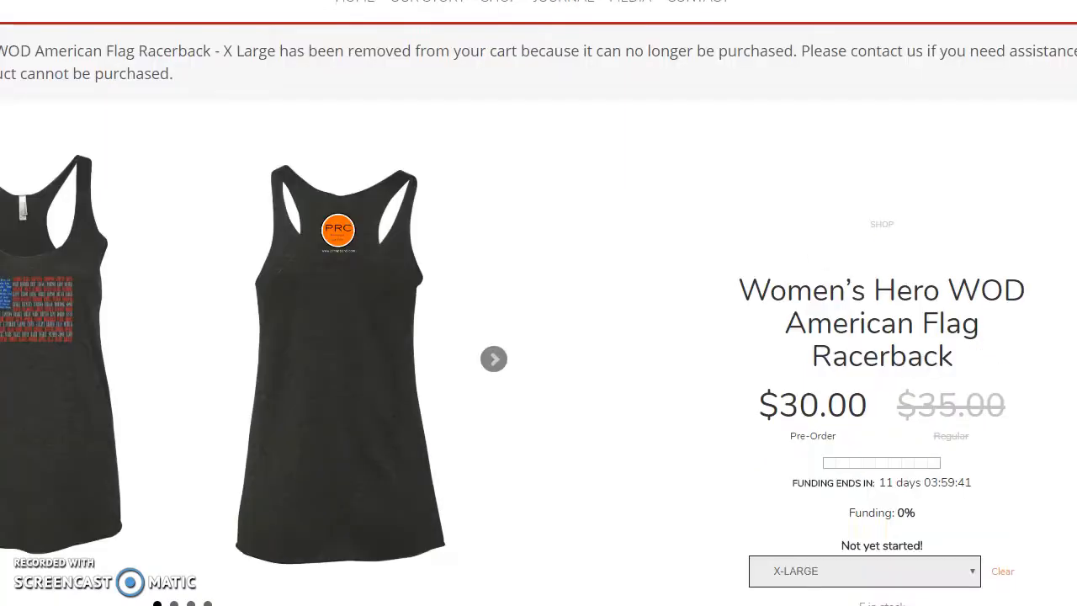
pyautogui.scroll(-2, 877, 18)
pyautogui.scroll(-2, 864, 28)
pyautogui.hscroll(1, 864, 28)
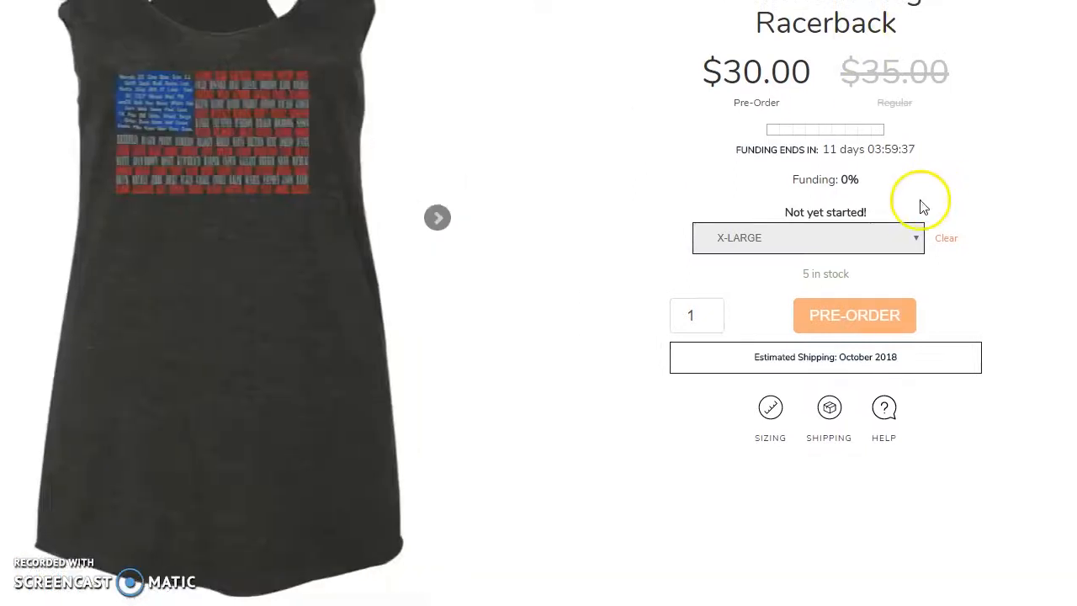
pyautogui.click(907, 240)
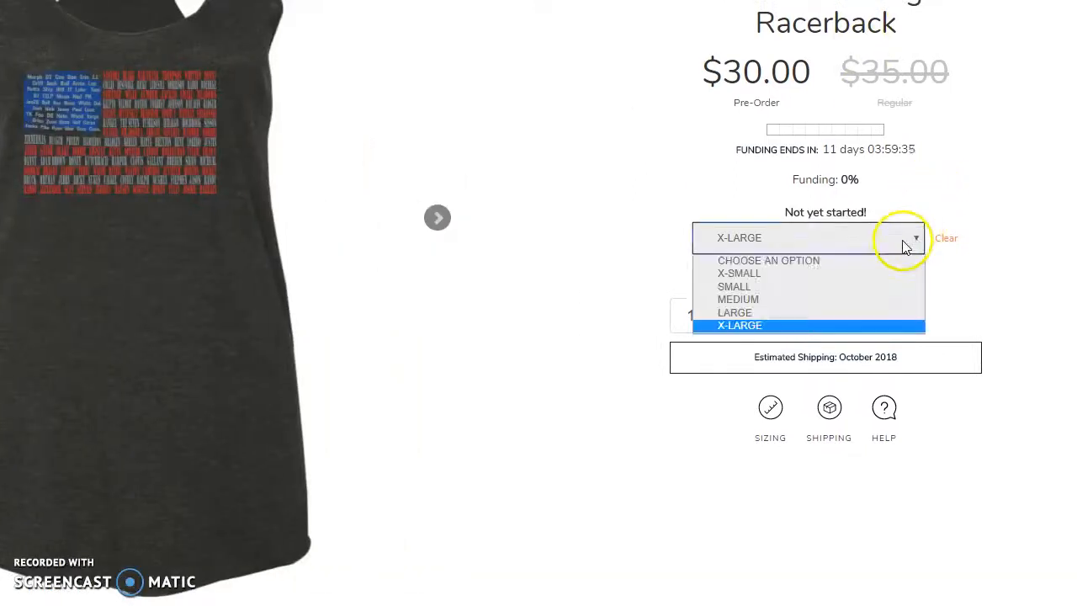
pyautogui.click(794, 273)
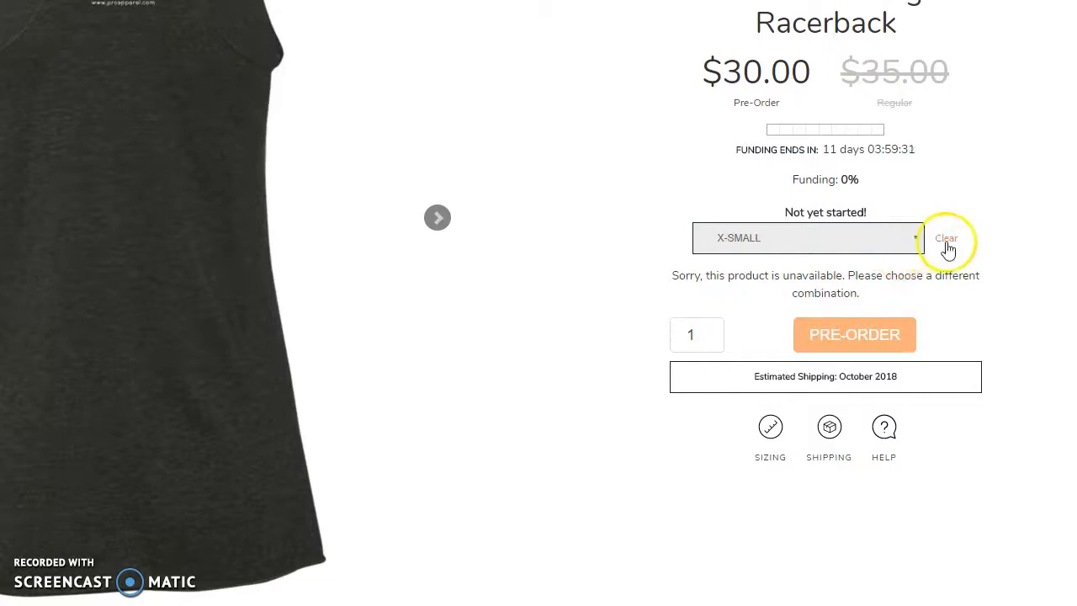
# Check the Small size's availability, and clear the size selection.
pyautogui.click(878, 245)
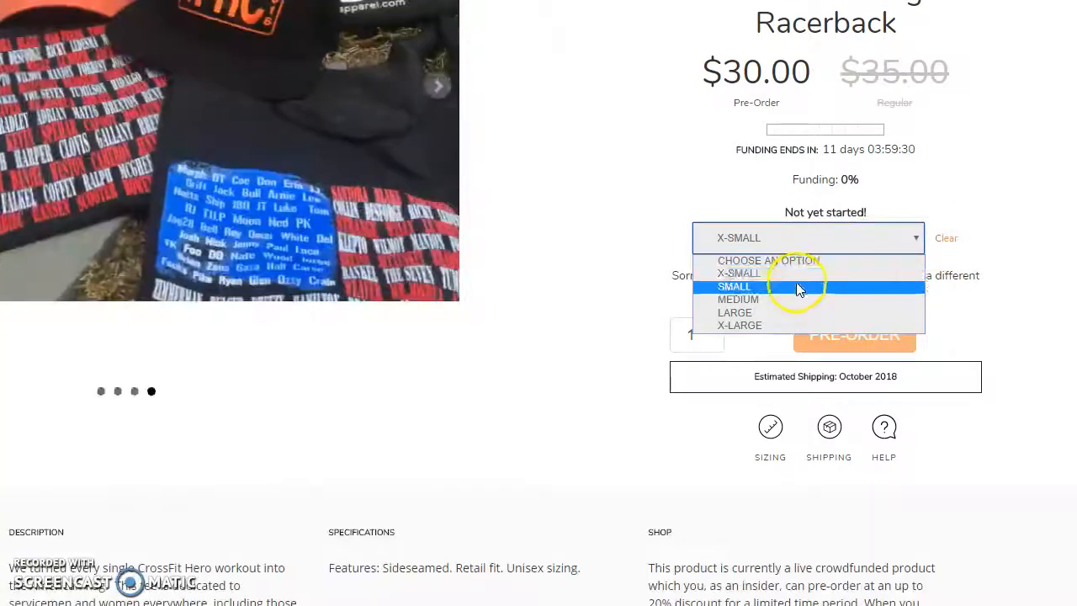
pyautogui.click(800, 286)
pyautogui.click(940, 239)
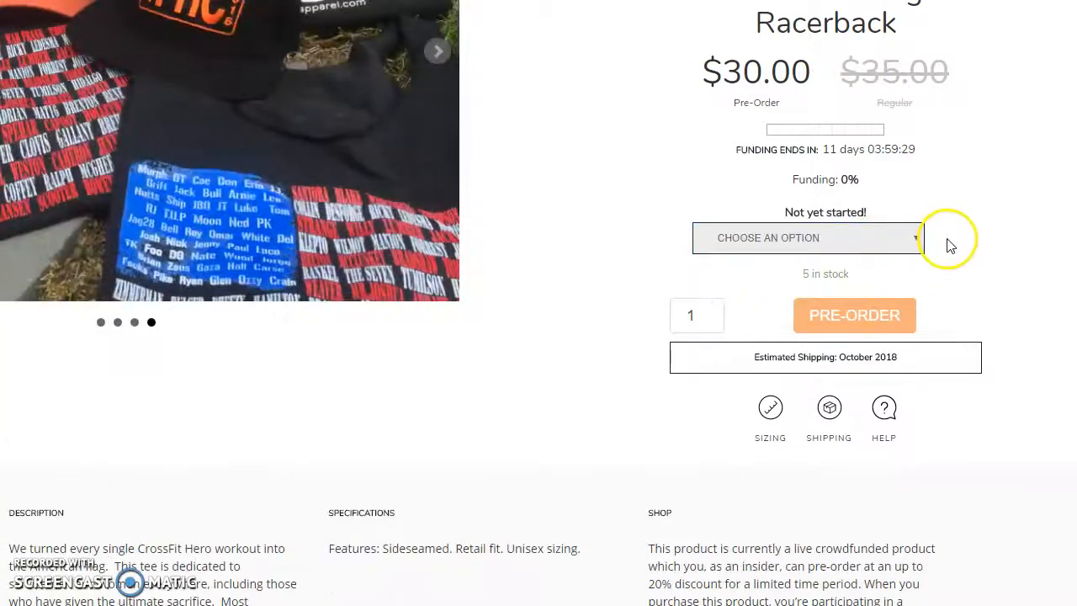
pyautogui.click(437, 51)
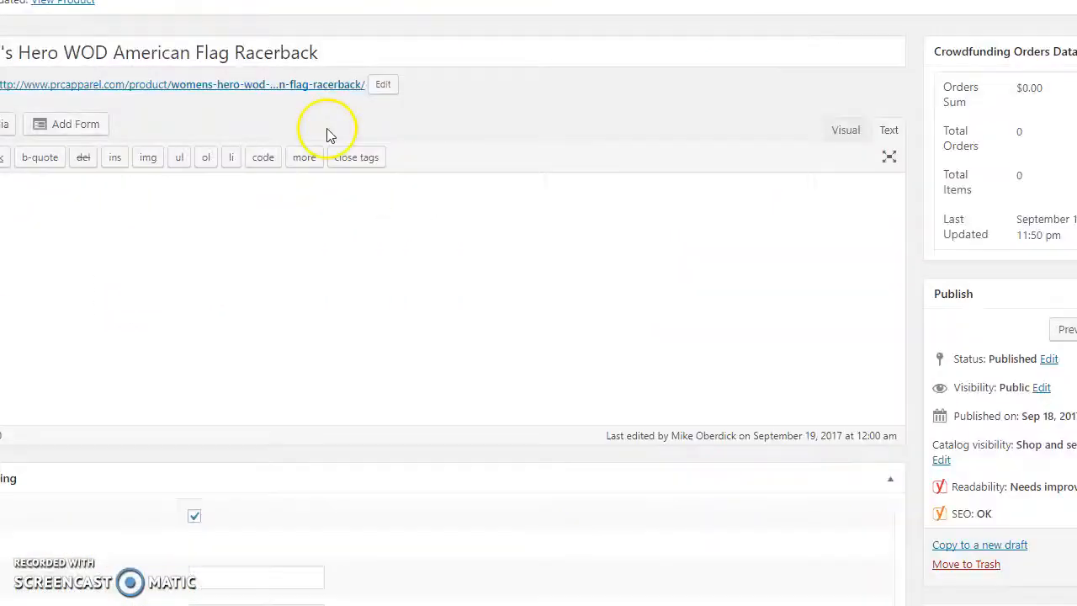
# In the product editor, set the crowdfunding start date to 2017/09/17 and update the product.
pyautogui.scroll(-7, 331, 252)
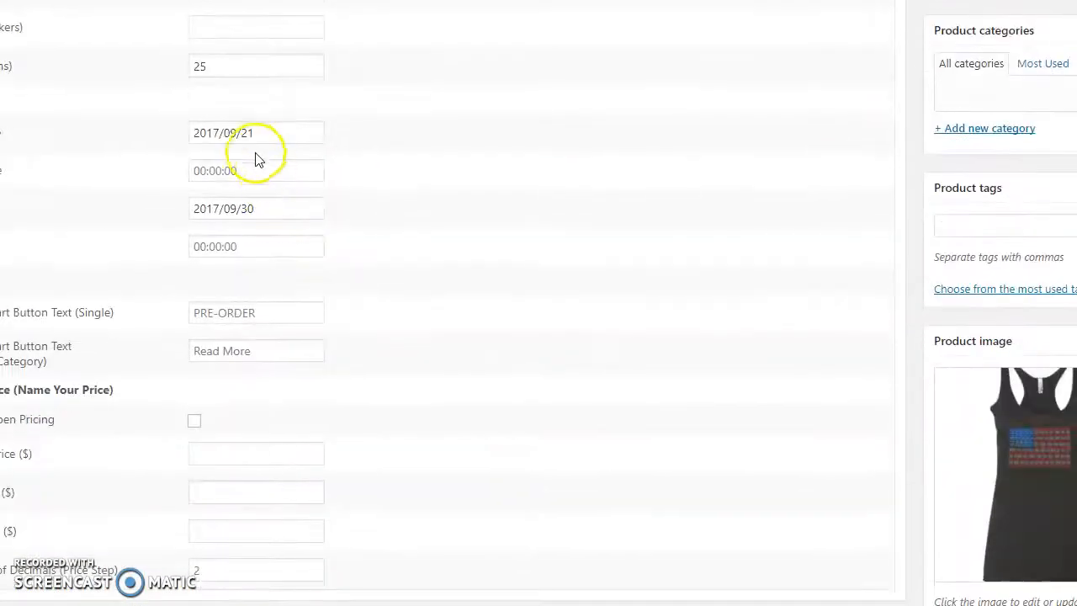
pyautogui.moveTo(238, 132); pyautogui.dragTo(277, 132)
pyautogui.write('17')
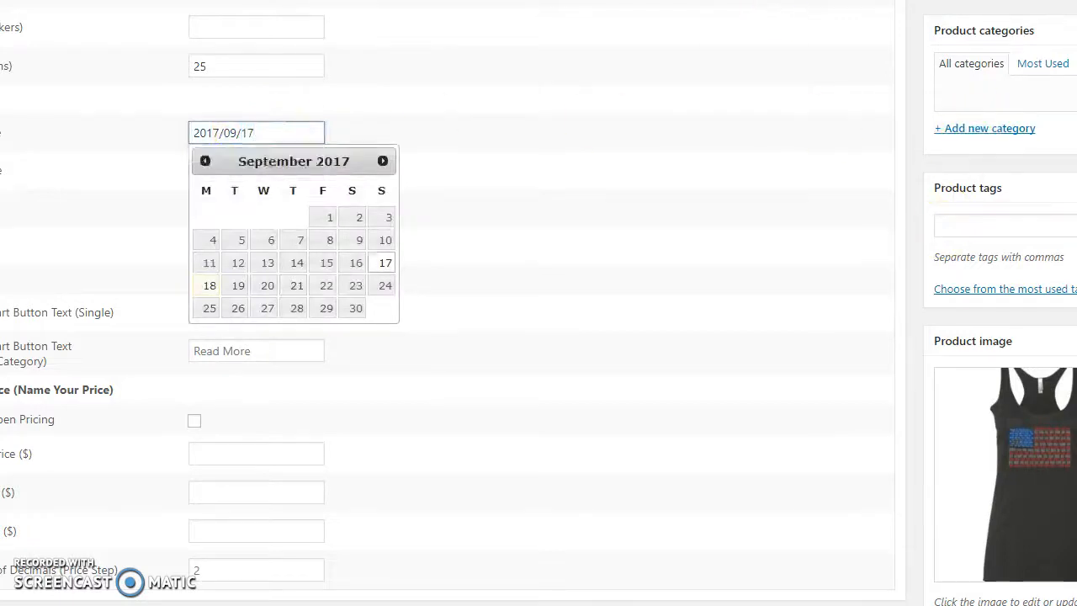
pyautogui.press('Escape')
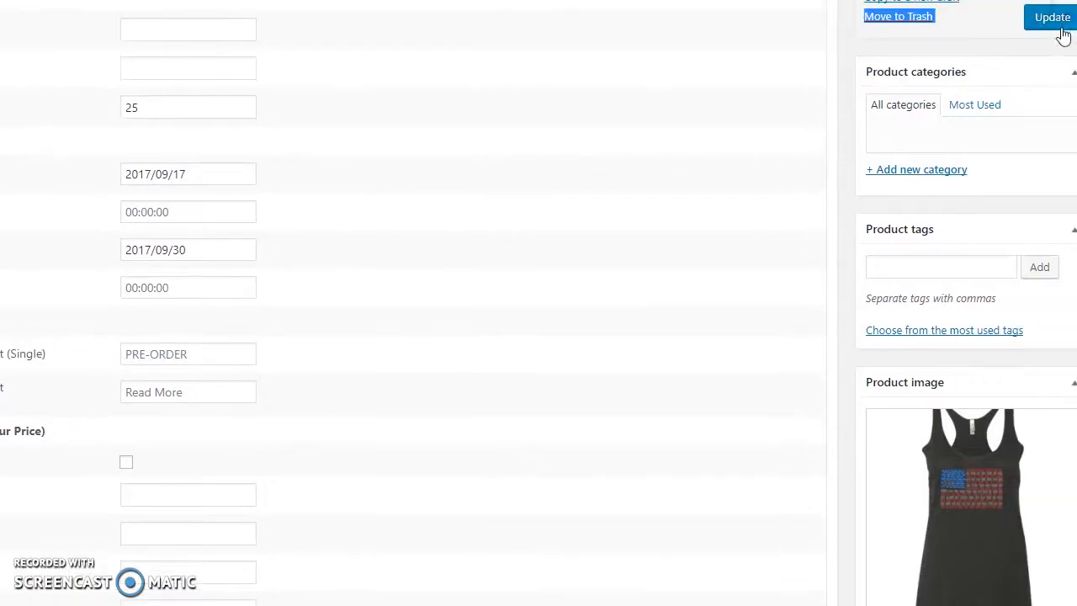
pyautogui.click(1051, 18)
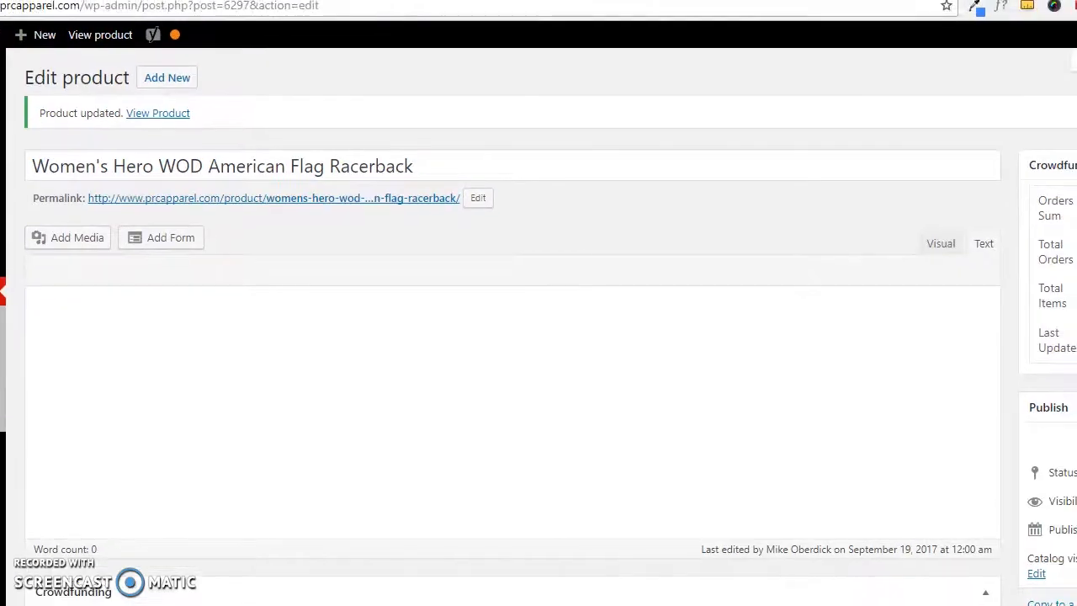
# Return to the storefront page of the racerback and reload it, accepting the form resubmission.
pyautogui.hotkey('ctrl', 'Tab')
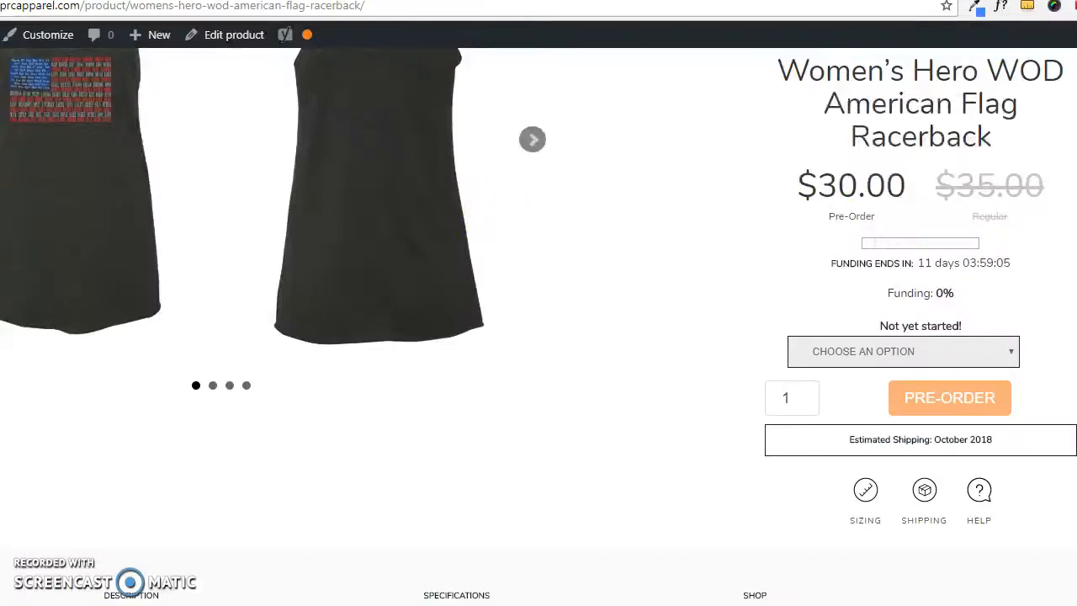
pyautogui.press('F5')
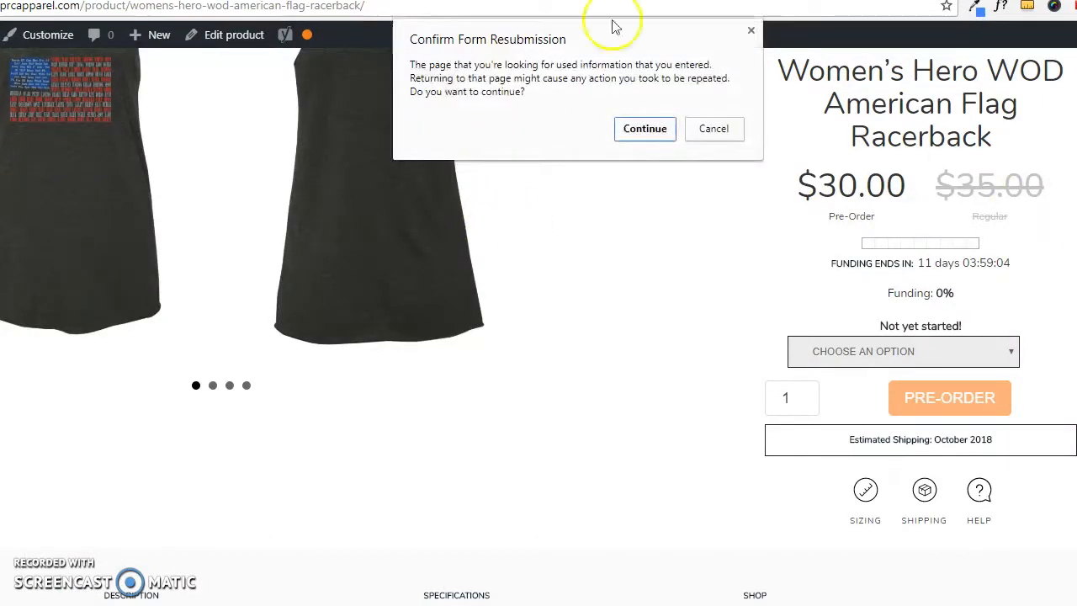
pyautogui.click(645, 130)
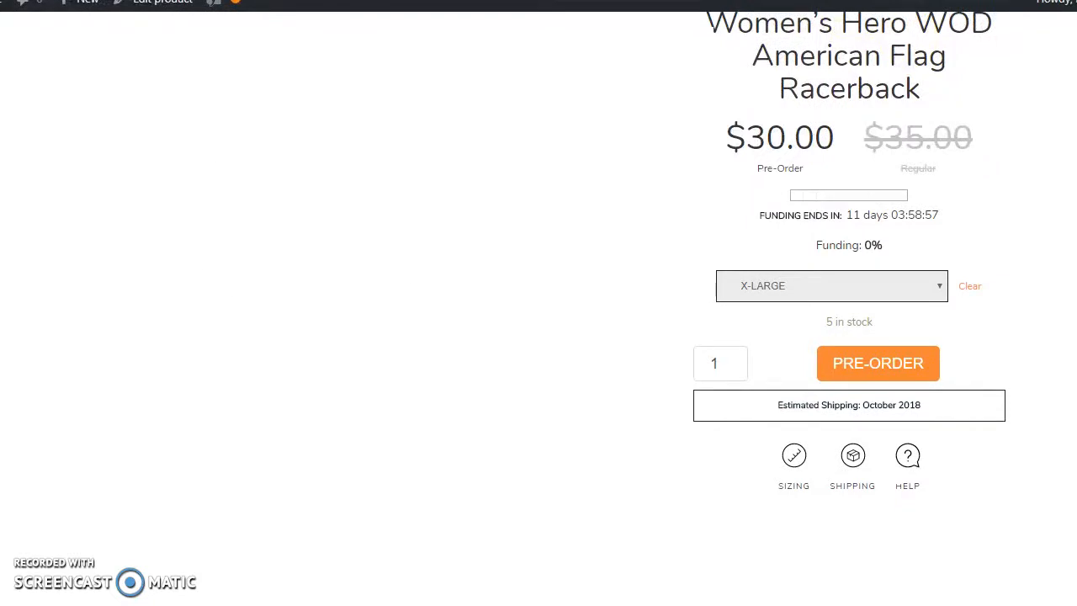
# Select X-Small and then Small on the reloaded product page to compare their availability.
pyautogui.scroll(1, 846, 409)
pyautogui.scroll(1, 849, 437)
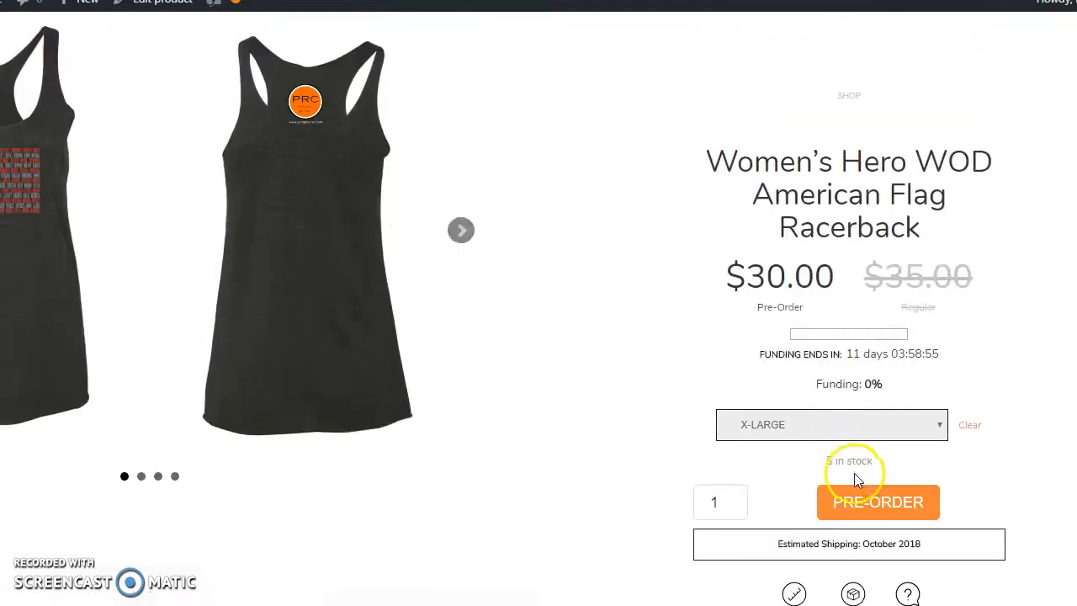
pyautogui.click(835, 429)
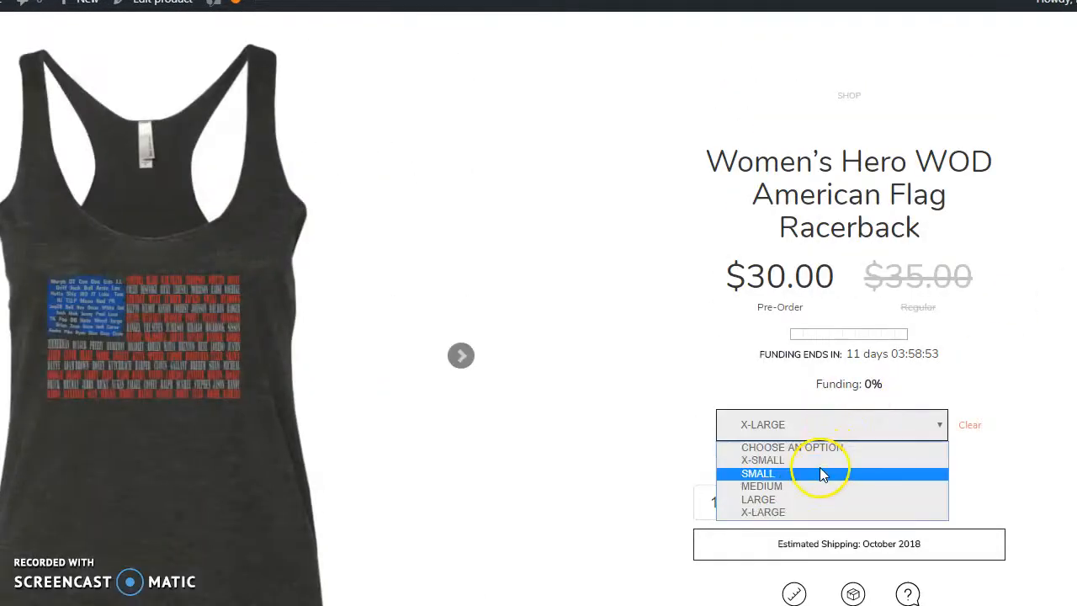
pyautogui.click(819, 461)
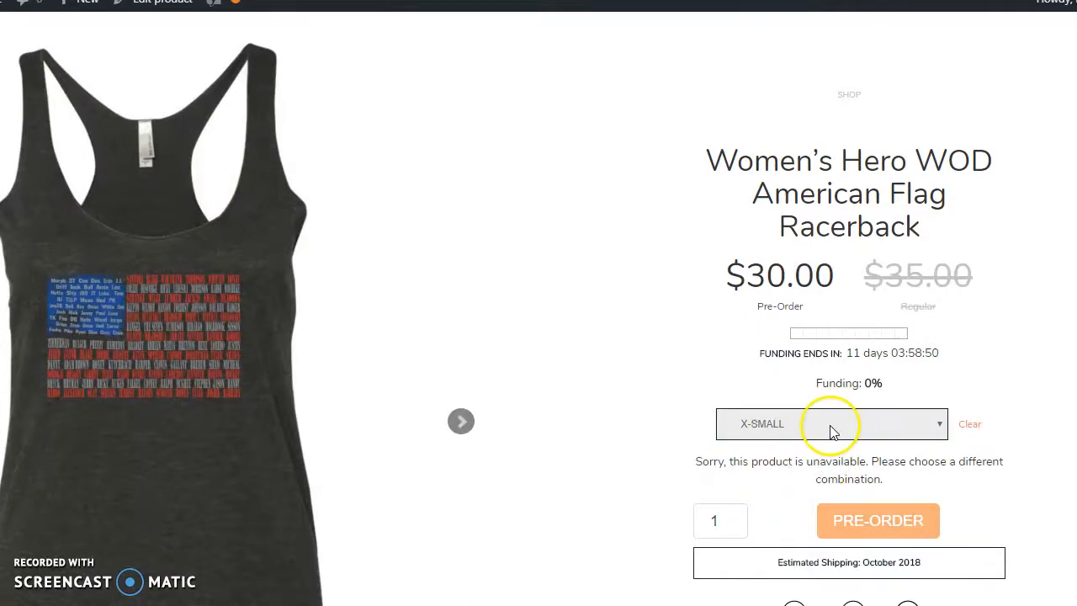
pyautogui.click(831, 432)
pyautogui.click(805, 472)
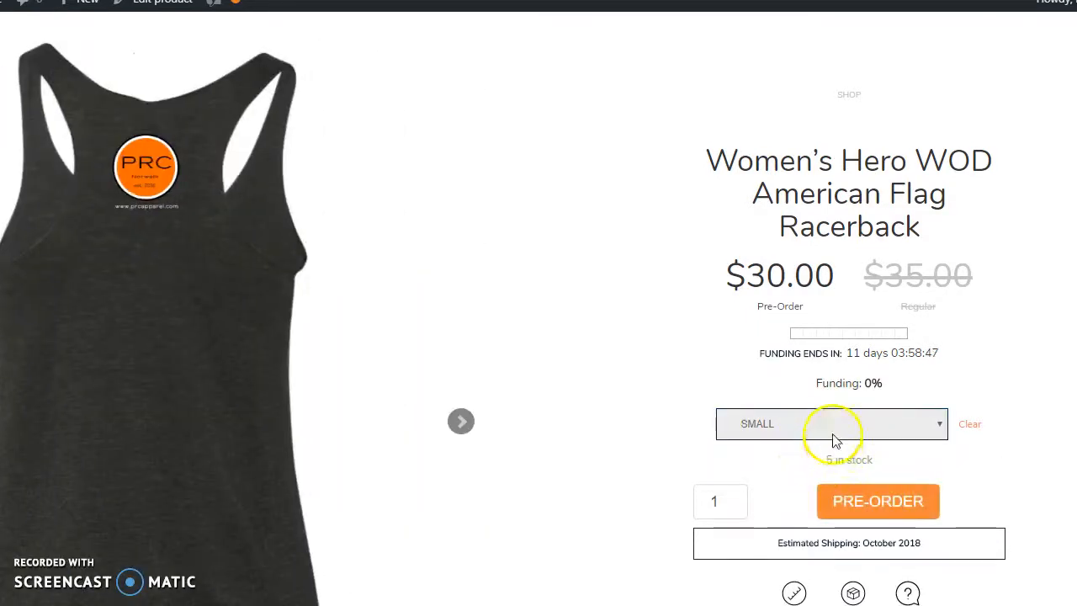
# Keep the Small size chosen, set the quantity to 4, and pre-order the racerback.
pyautogui.click(823, 432)
pyautogui.click(851, 434)
pyautogui.click(823, 473)
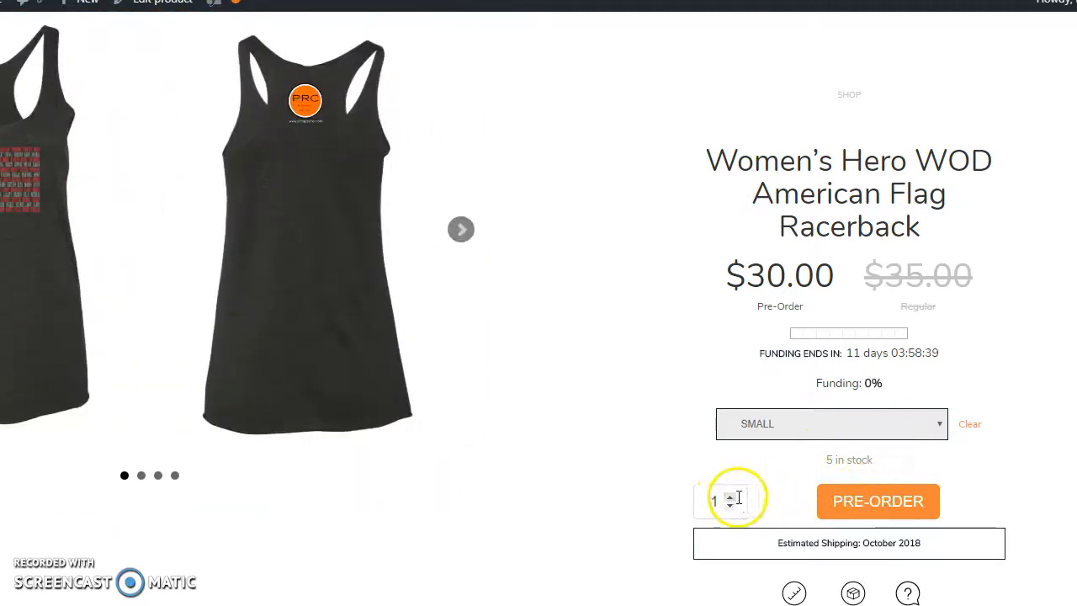
pyautogui.click(731, 497)
pyautogui.click(731, 497)
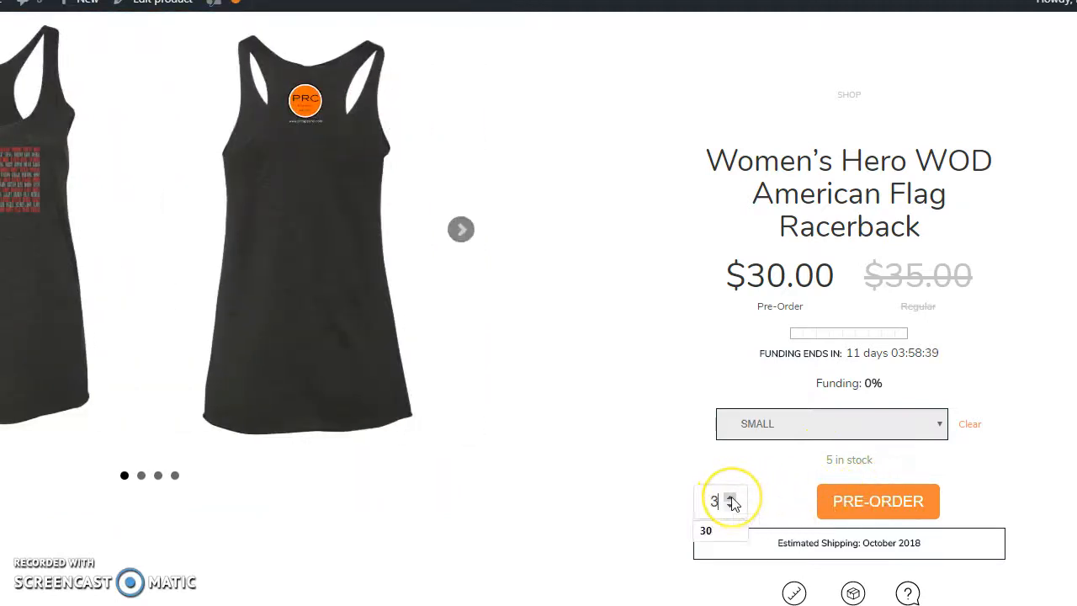
pyautogui.click(875, 505)
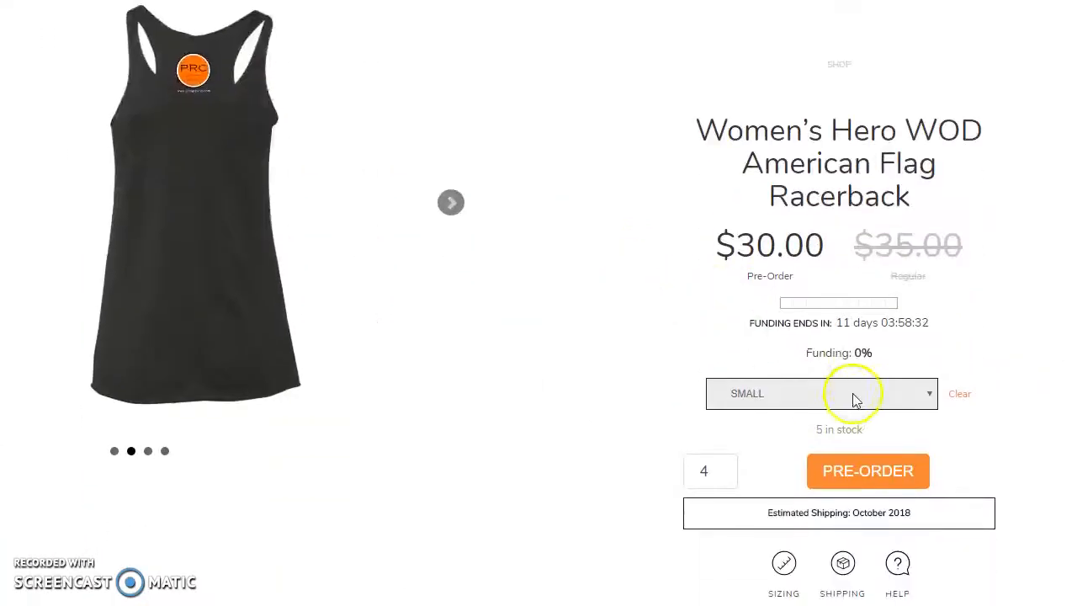
# Try to pre-order another 4 racerbacks in size Small to test the stock limit.
pyautogui.click(861, 407)
pyautogui.click(778, 443)
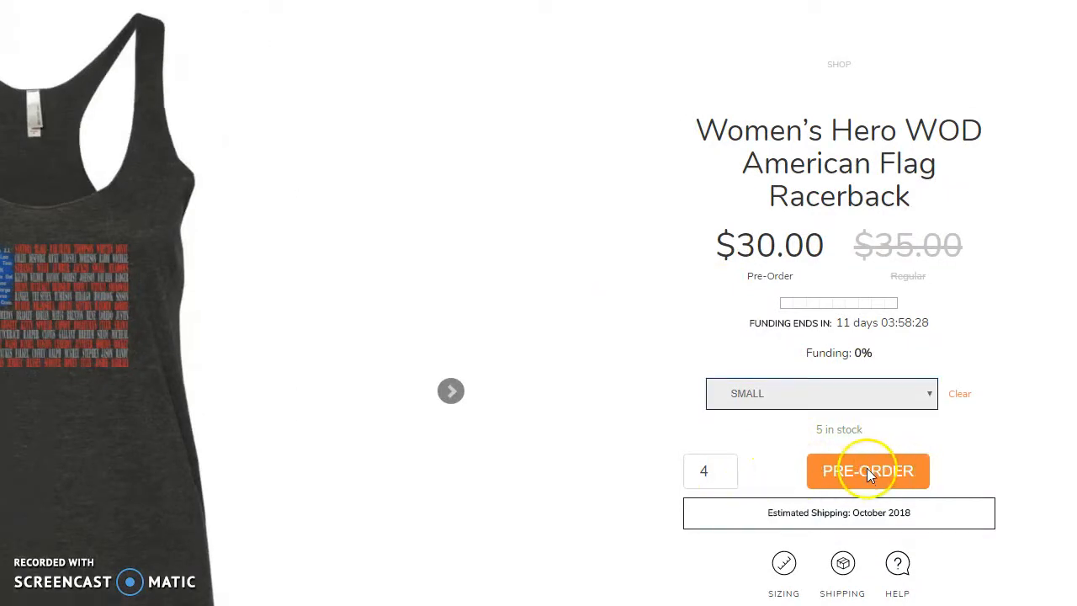
pyautogui.click(869, 476)
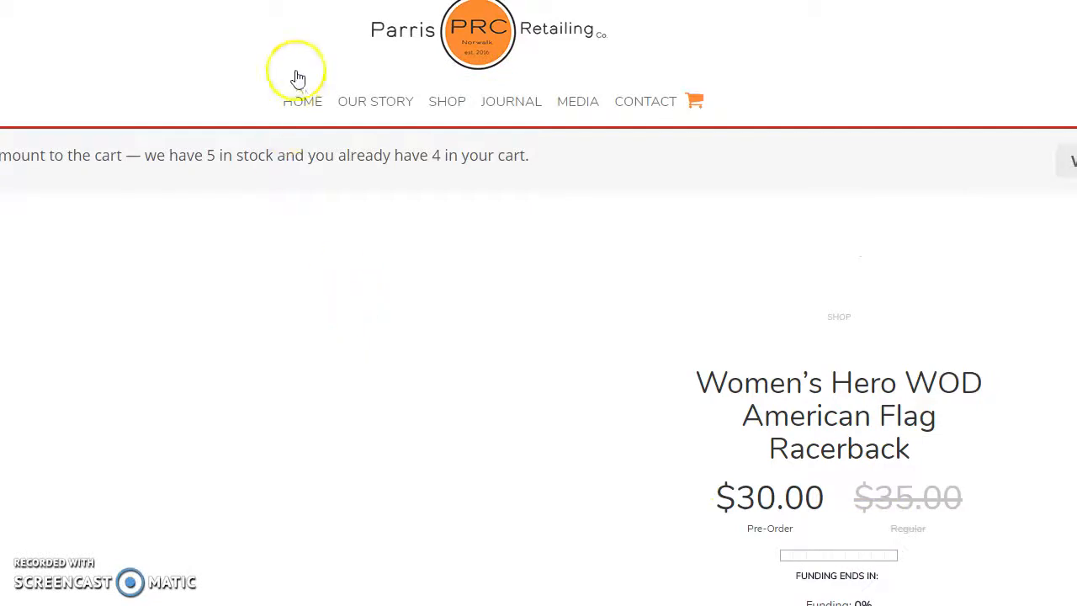